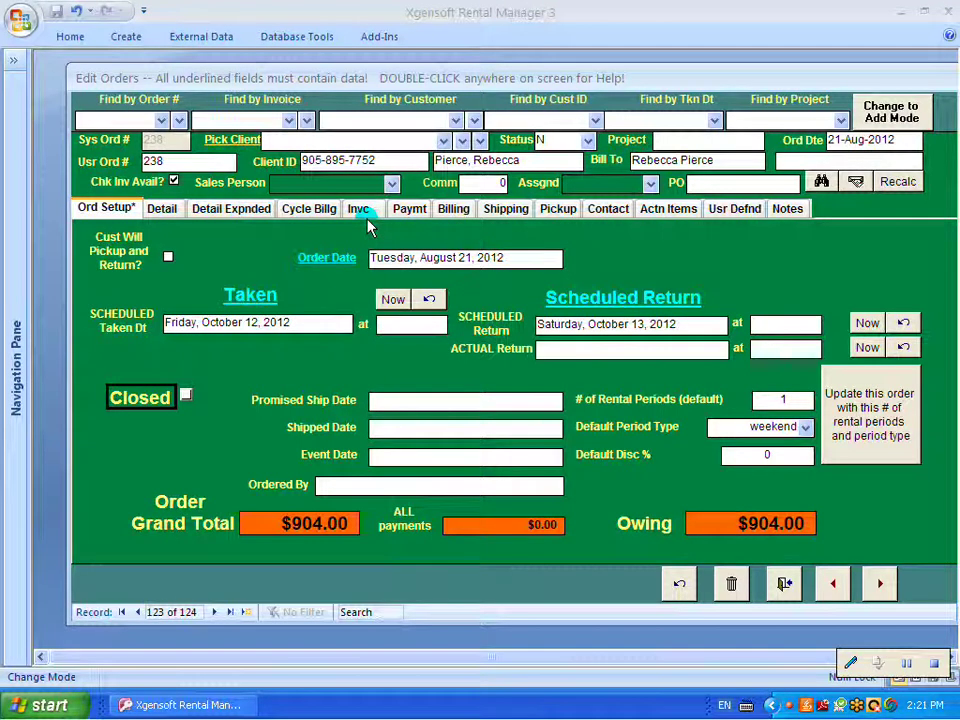
pyautogui.click(176, 217)
pyautogui.click(105, 218)
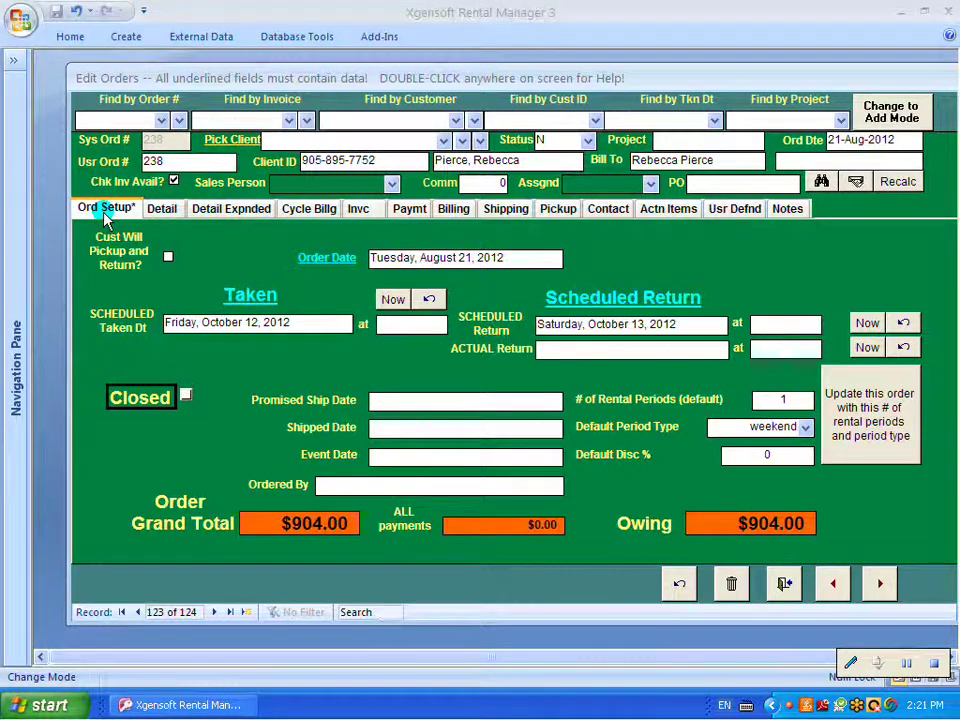
pyautogui.click(174, 219)
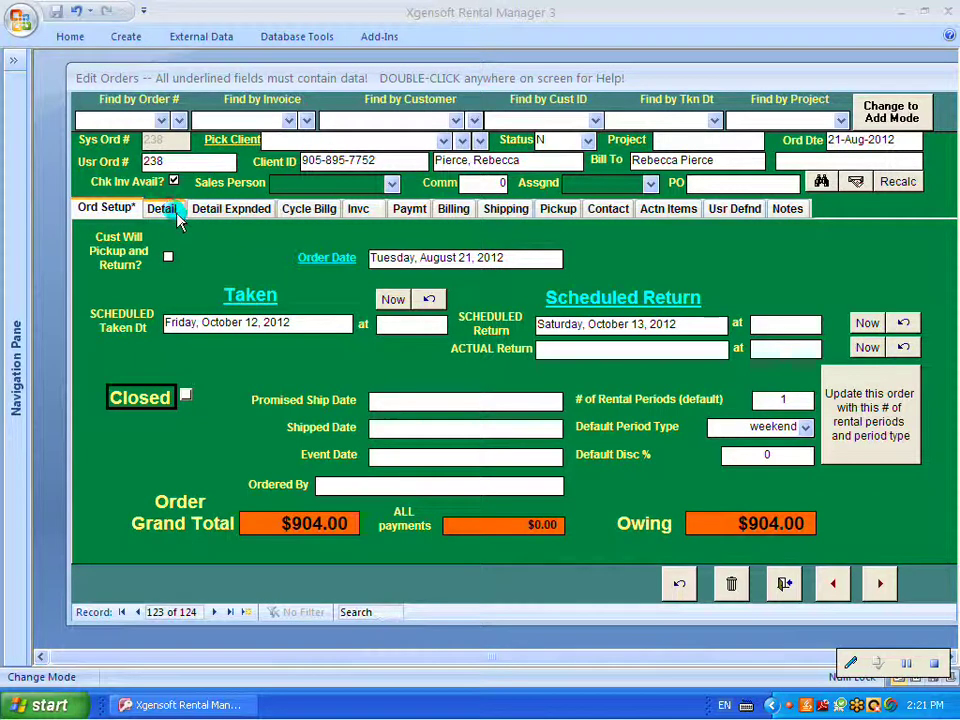
pyautogui.click(415, 227)
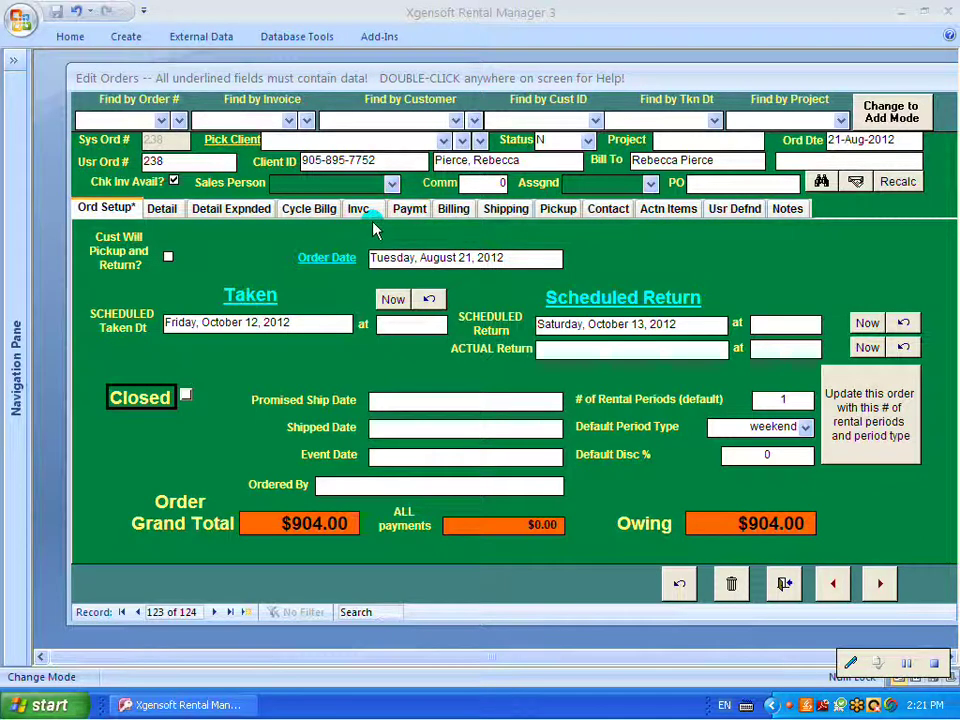
# Enter the order's own number as the user invoice number for a new invoice on this order
pyautogui.click(163, 210)
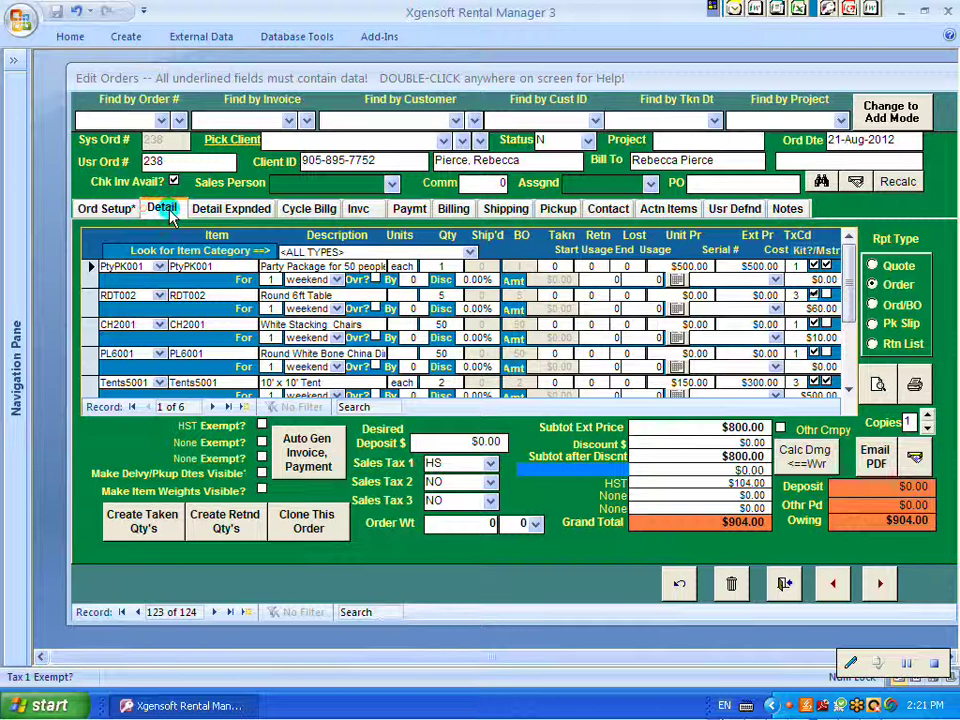
pyautogui.click(360, 212)
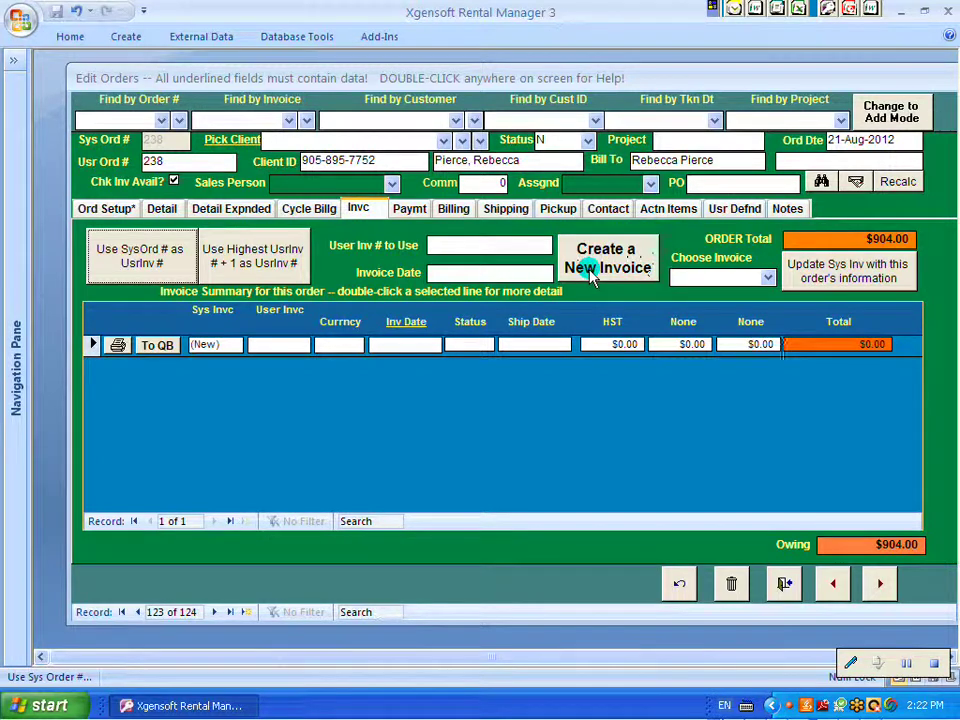
pyautogui.click(435, 245)
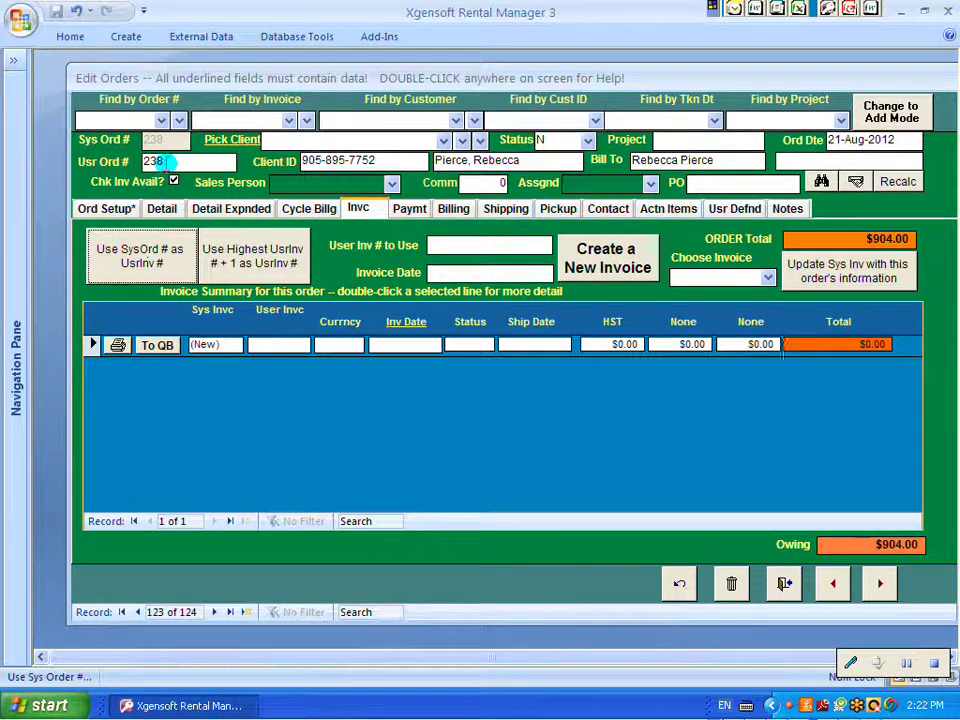
pyautogui.click(170, 161)
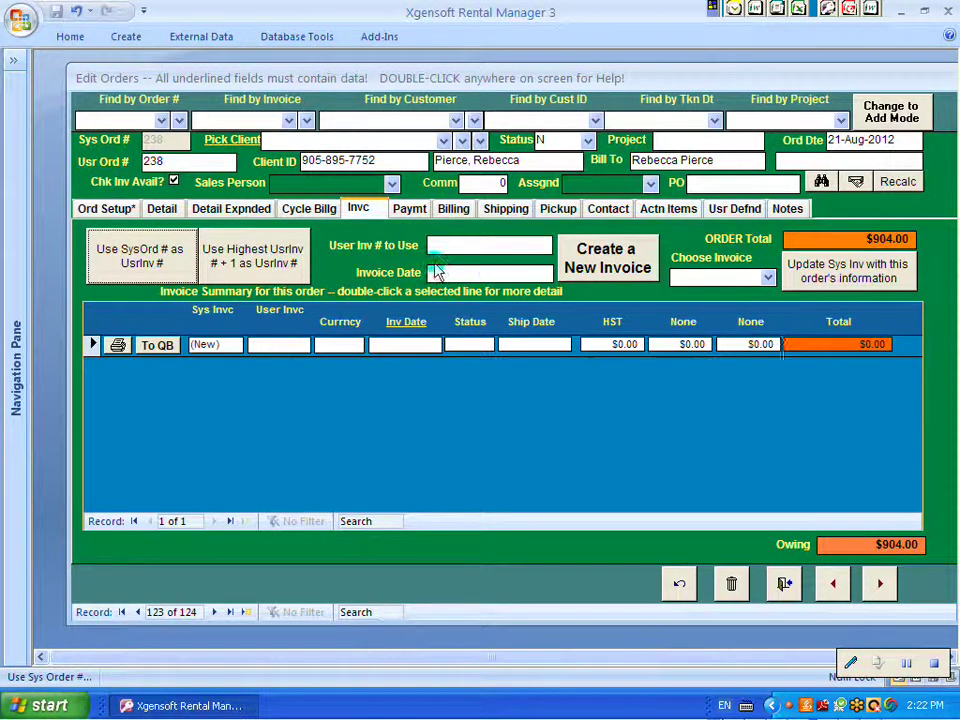
pyautogui.click(445, 245)
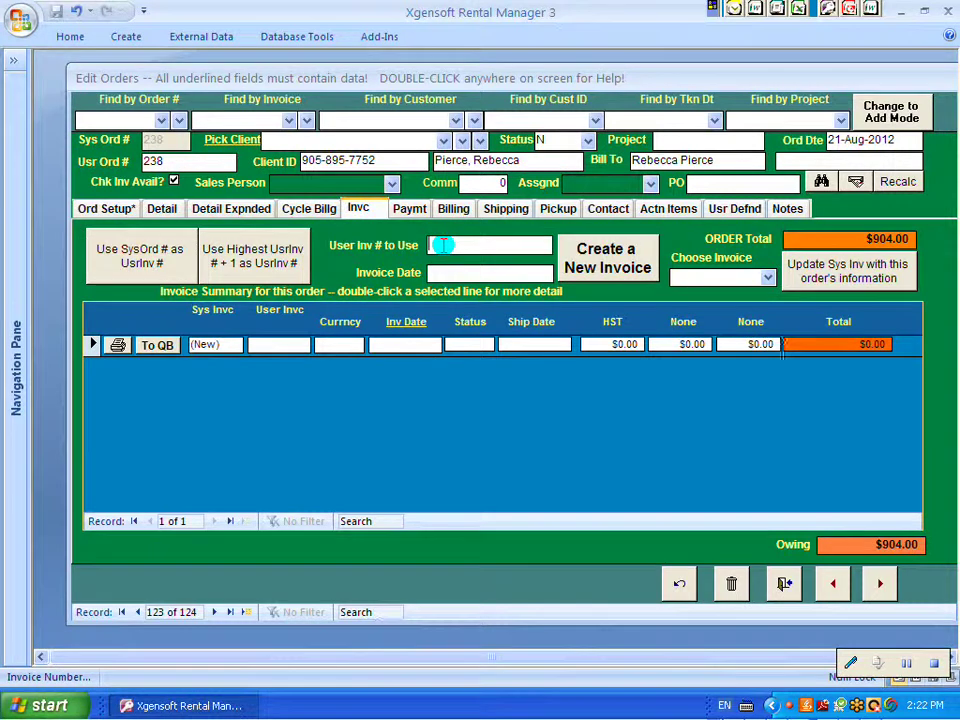
pyautogui.write('238')
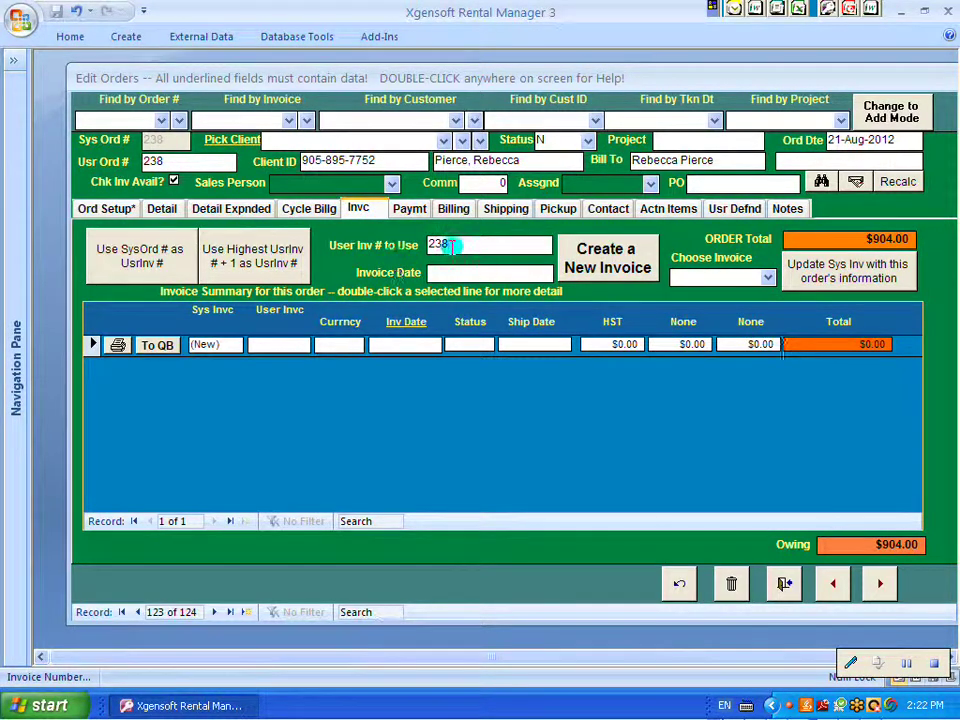
pyautogui.doubleClick(443, 244)
pyautogui.click(441, 244)
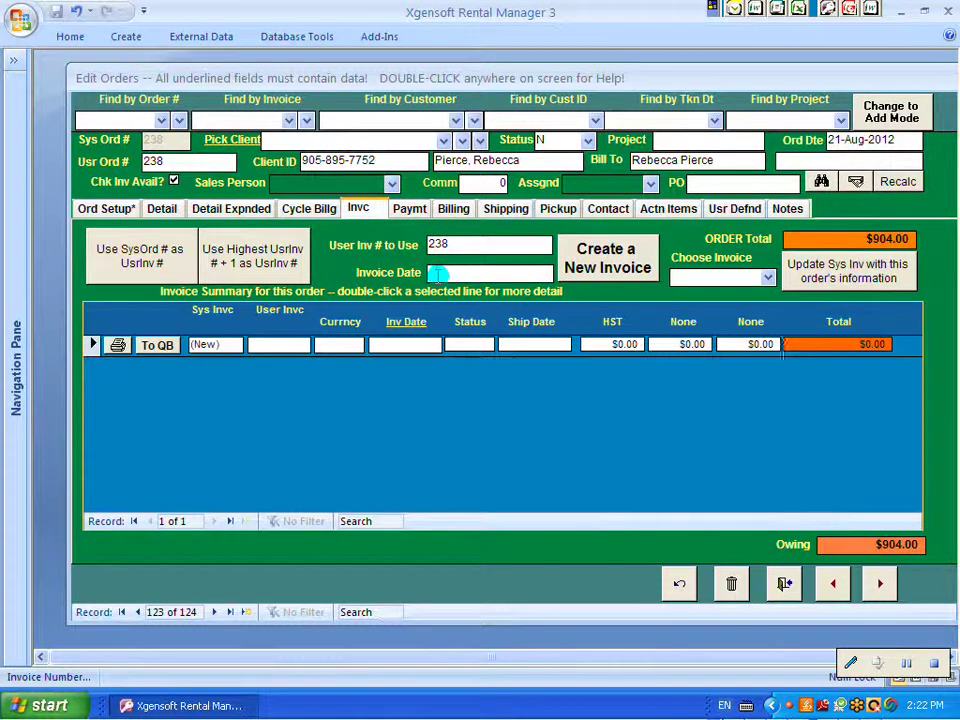
# Set the invoice date to 04-Oct-2012 and create the new invoice for the order
pyautogui.click(545, 275)
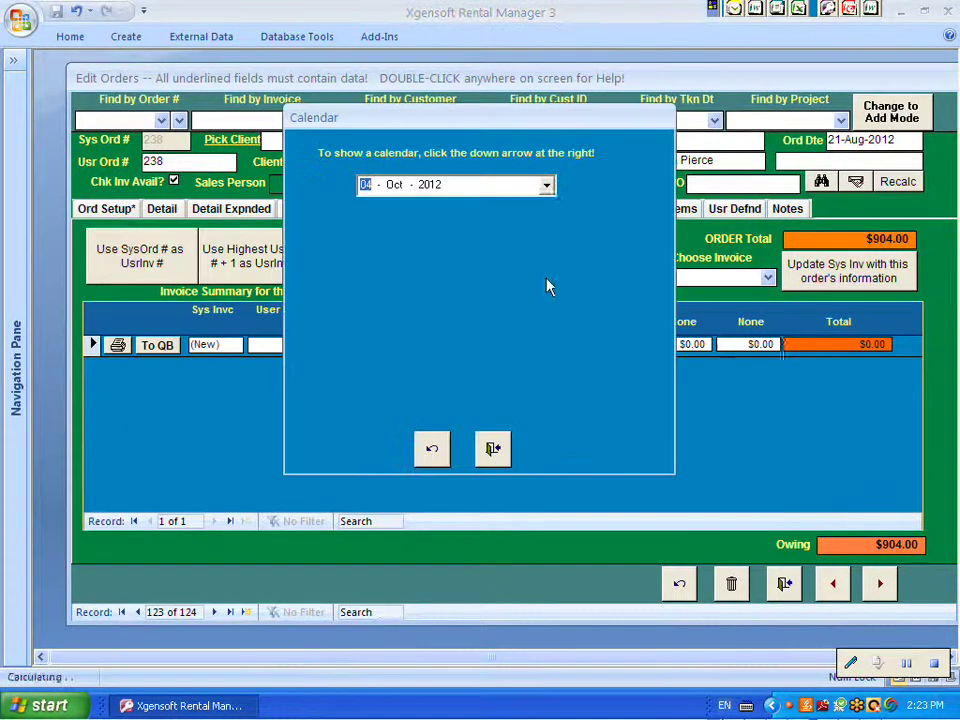
pyautogui.click(547, 185)
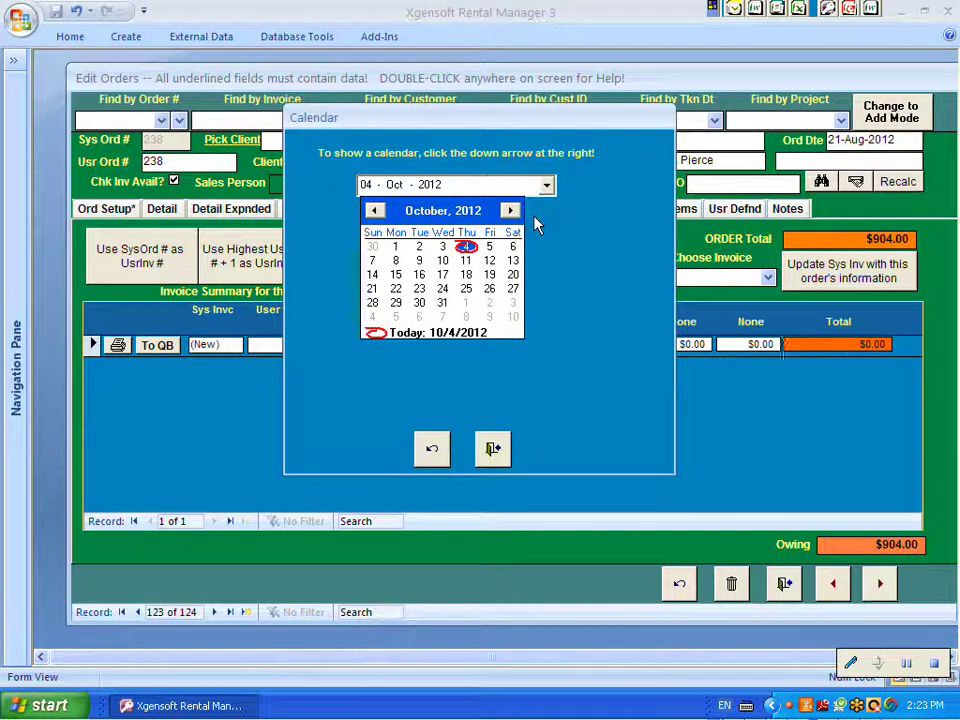
pyautogui.click(490, 450)
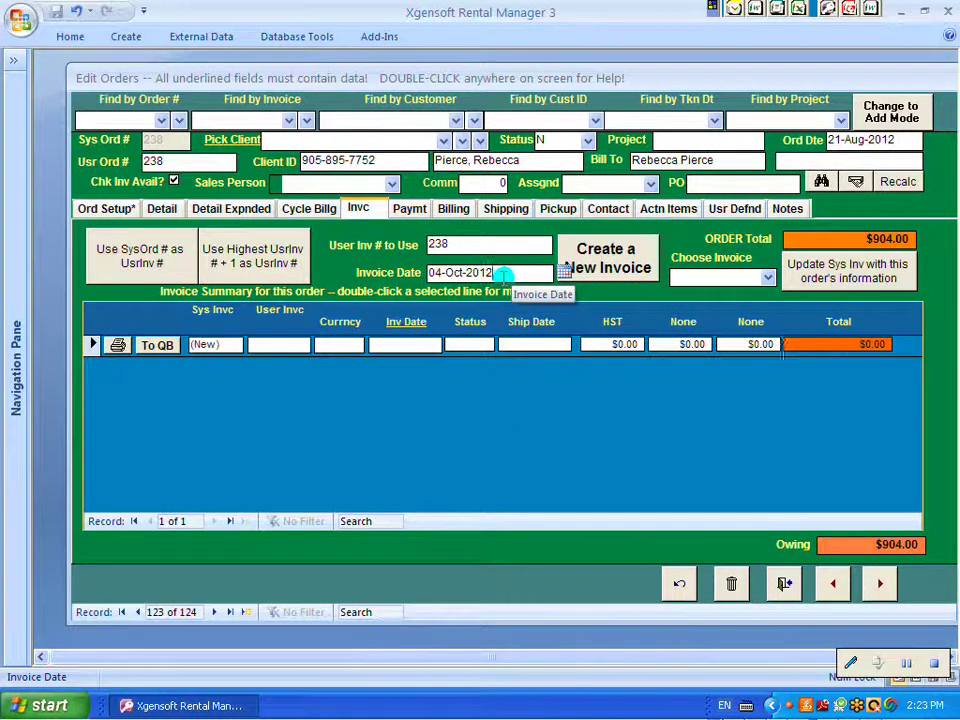
pyautogui.click(605, 258)
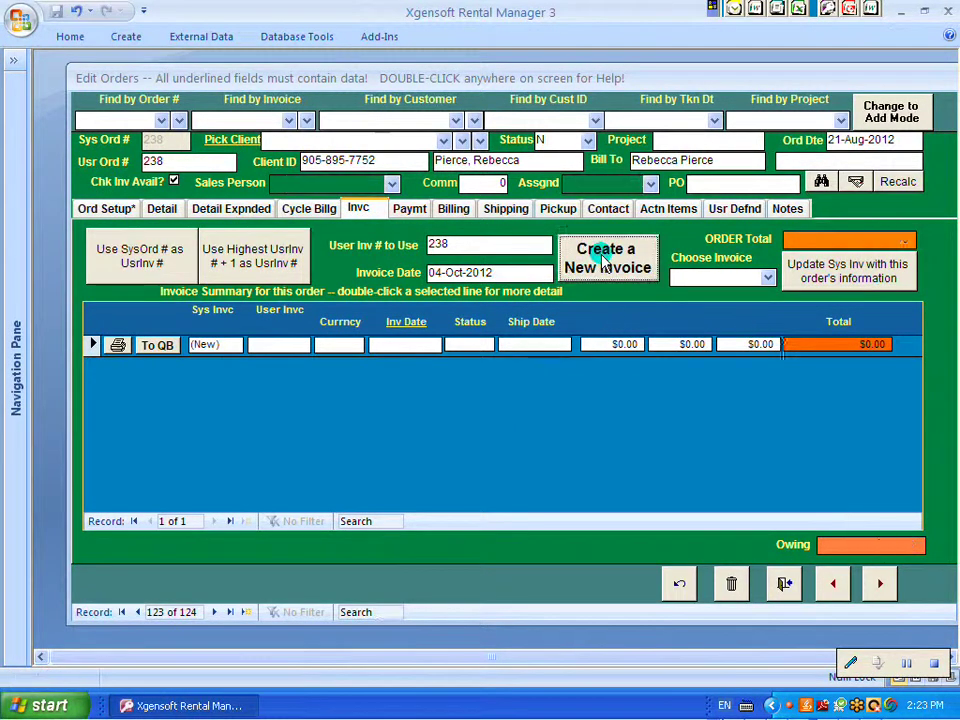
pyautogui.click(482, 396)
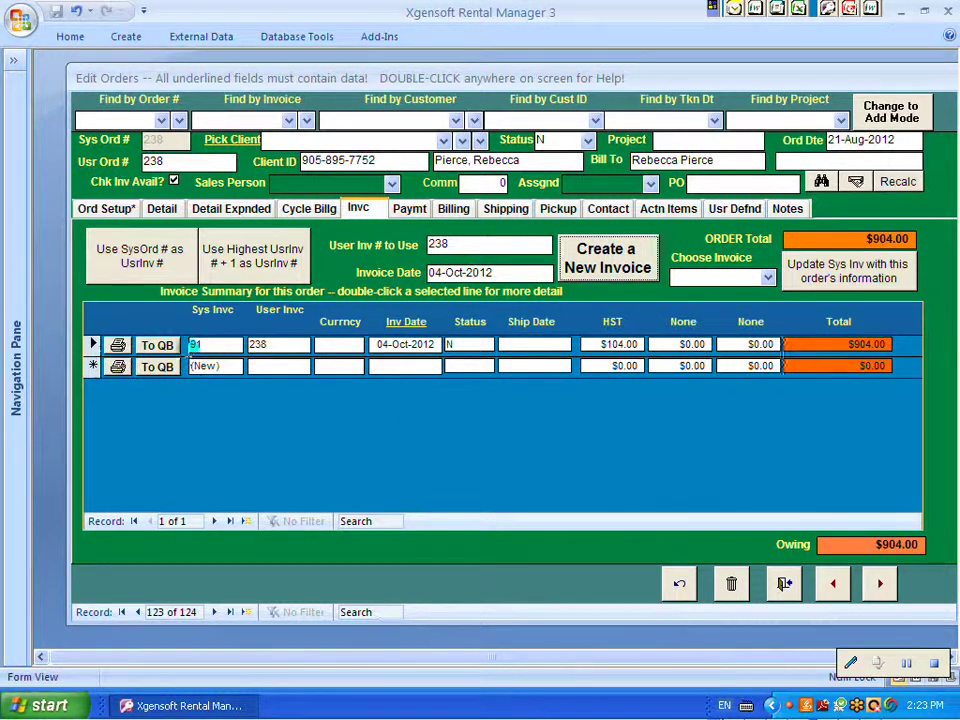
pyautogui.click(258, 345)
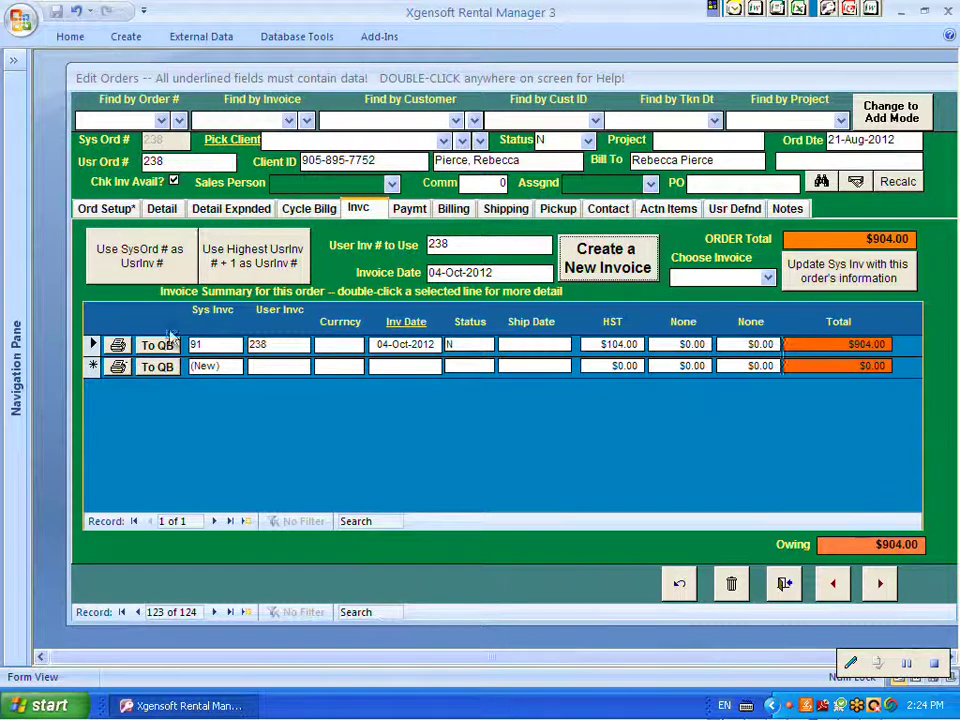
# Start a payment against the newly created invoice with CreditCard as the pay method and 04-Oct-2012 as the pay date
pyautogui.click(407, 212)
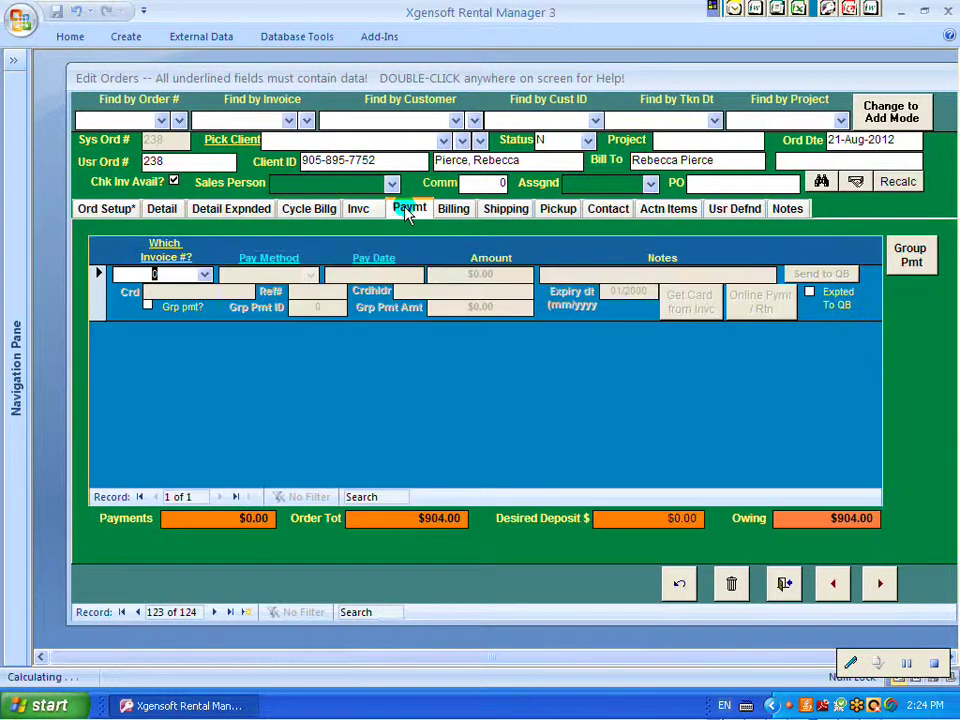
pyautogui.click(205, 275)
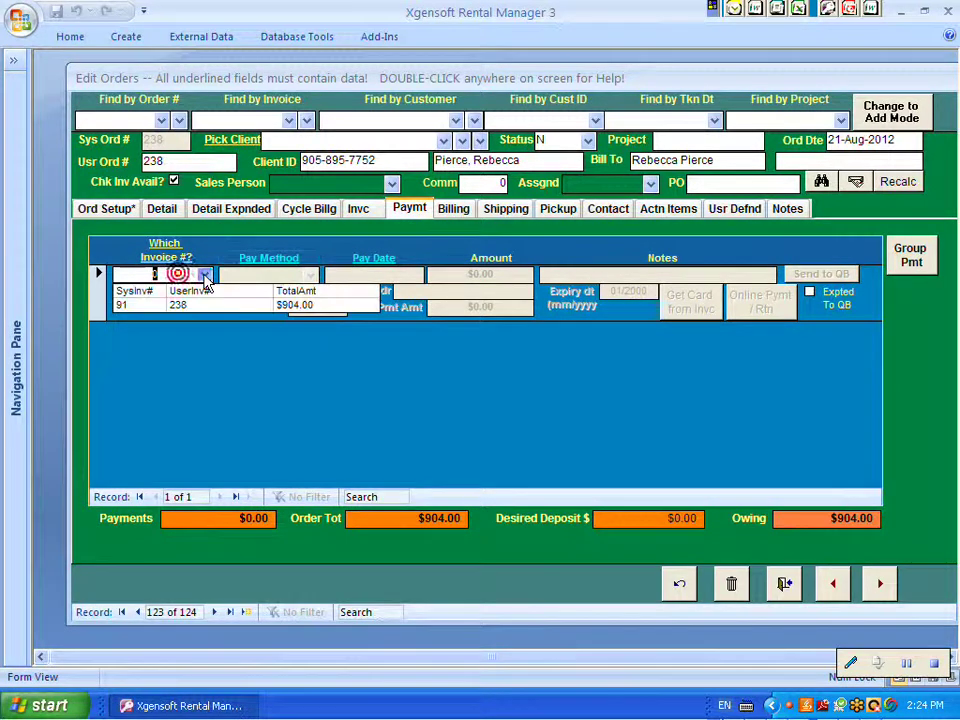
pyautogui.click(136, 311)
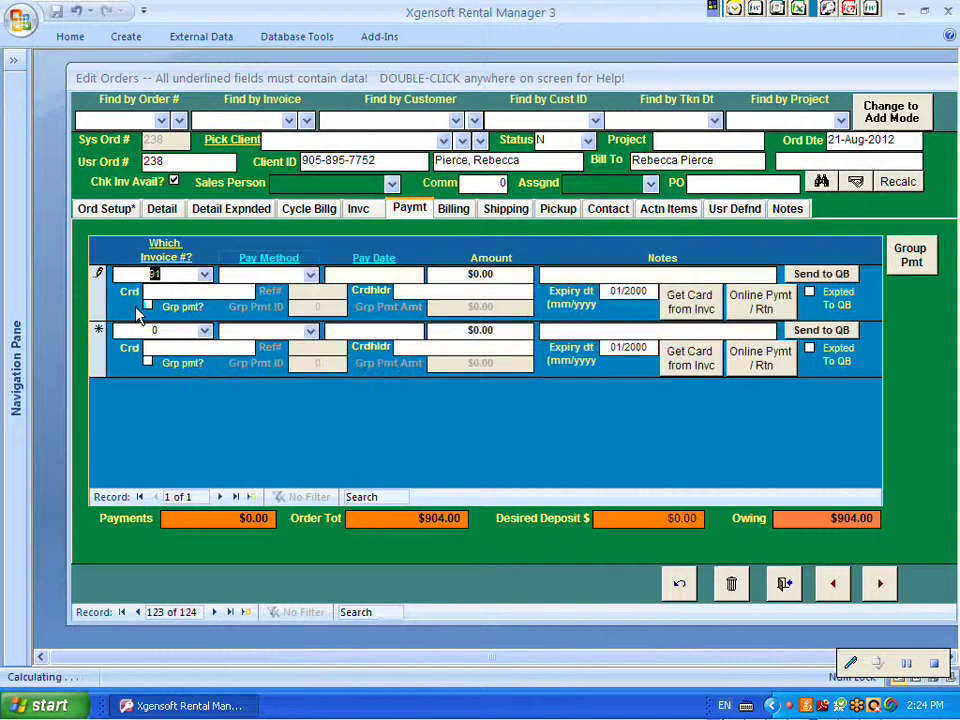
pyautogui.click(311, 277)
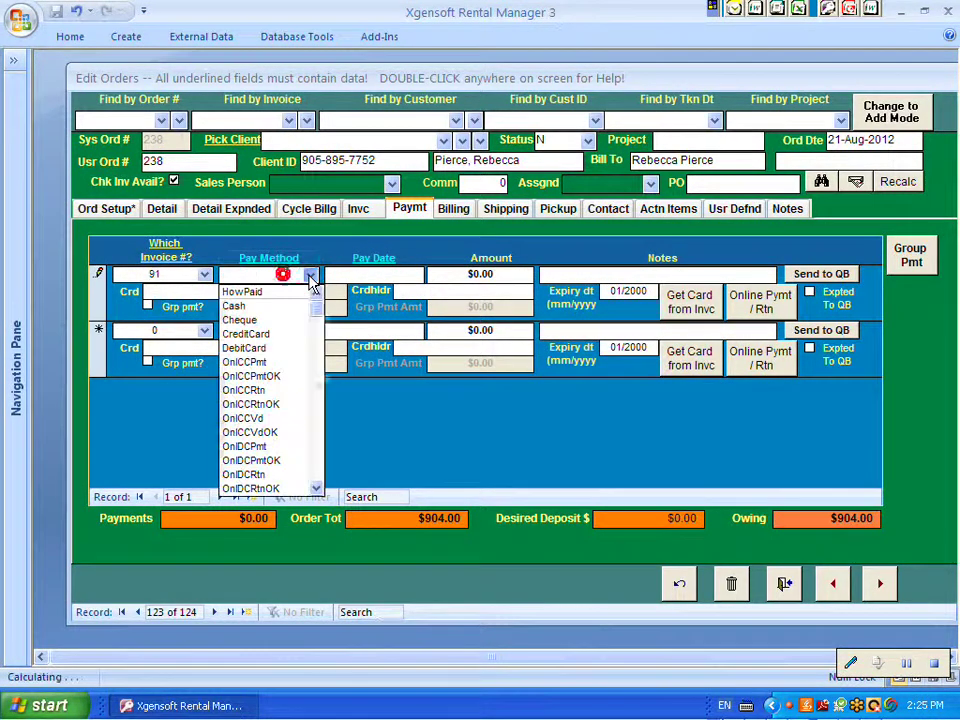
pyautogui.click(277, 343)
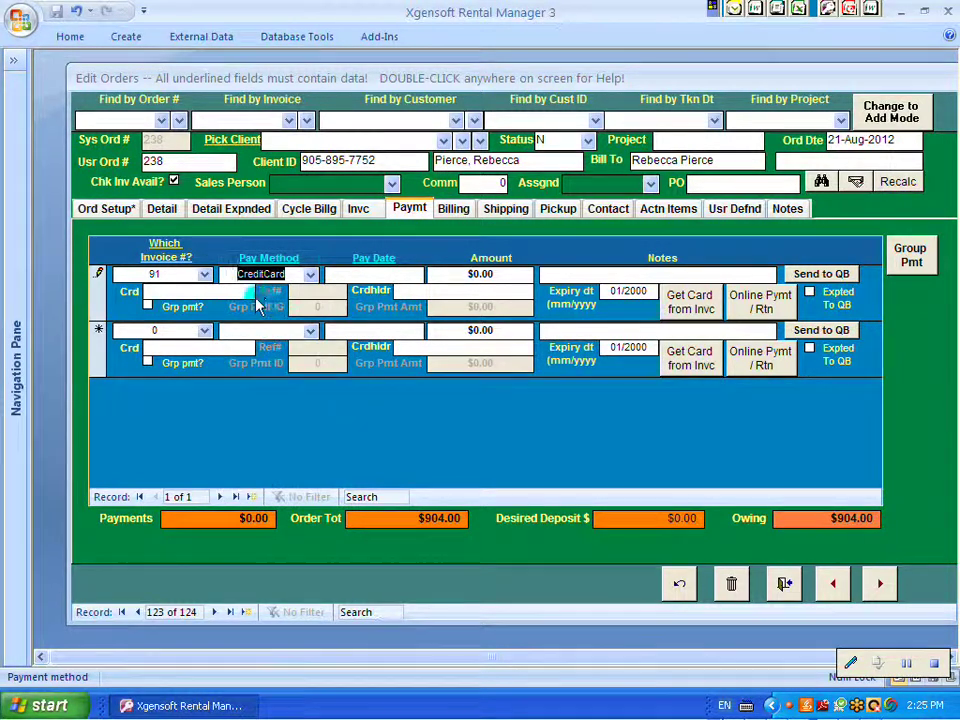
pyautogui.doubleClick(352, 275)
pyautogui.click(491, 451)
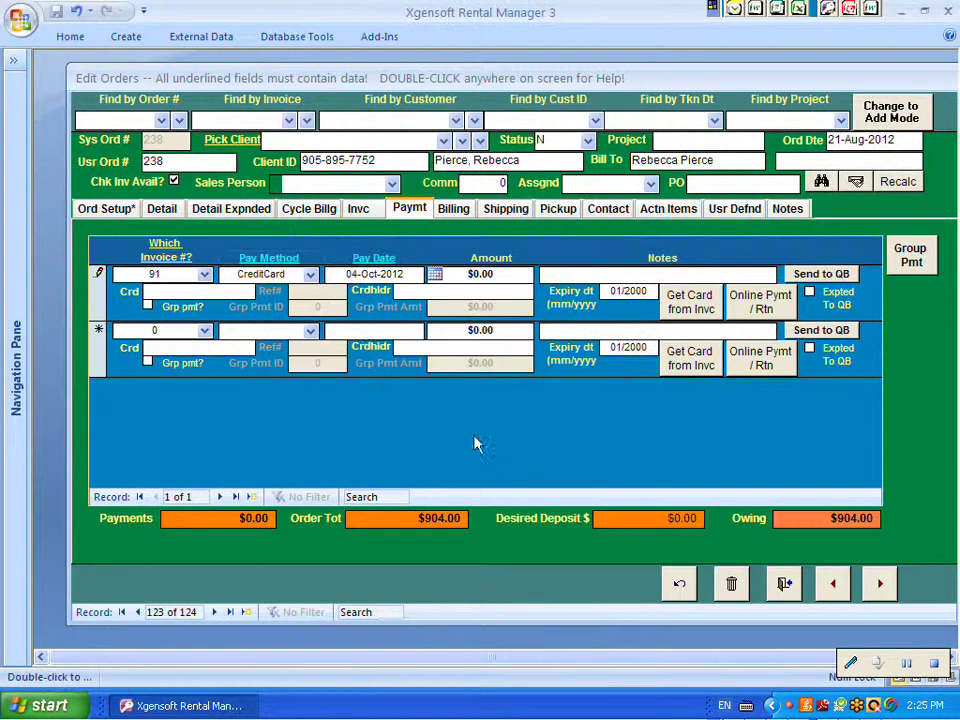
# Set the credit card payment's amount to $300.00 and commit the payment record
pyautogui.click(481, 274)
pyautogui.click(476, 273)
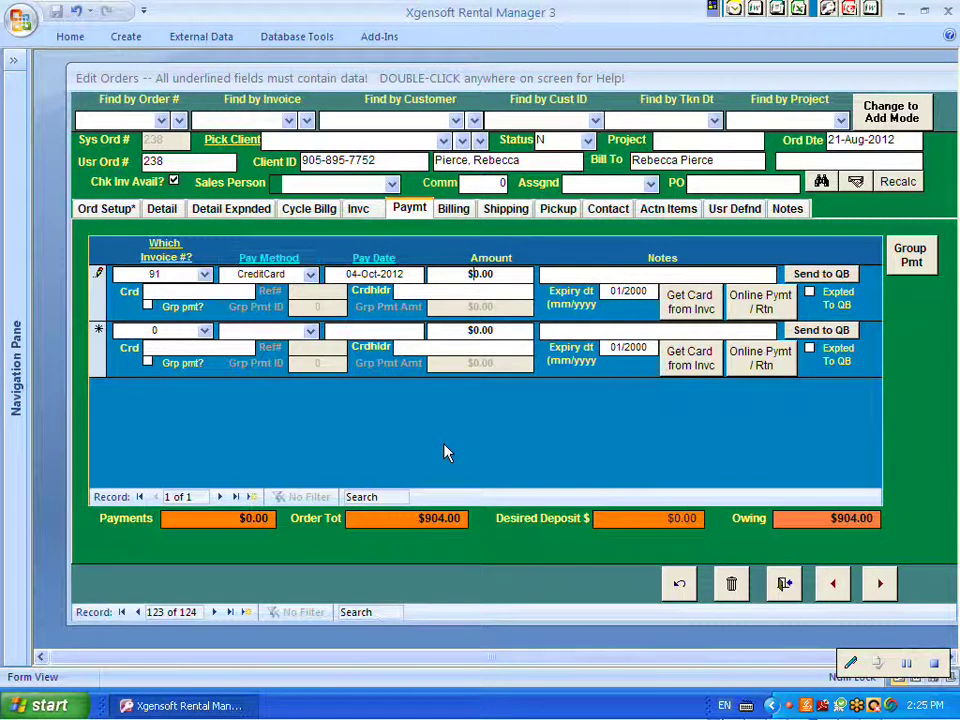
pyautogui.write('3')
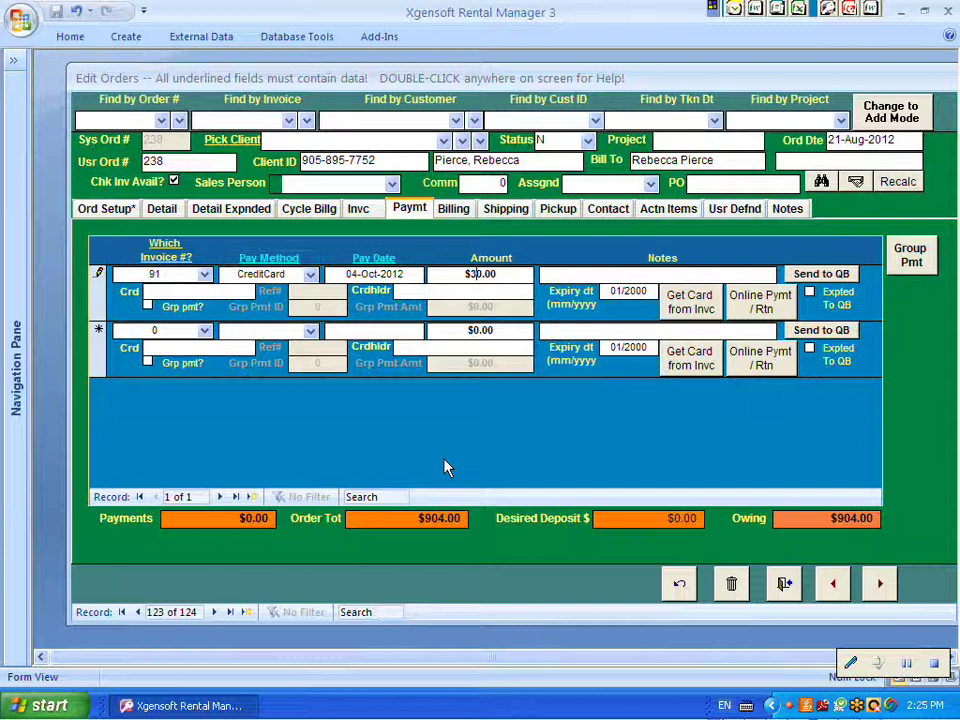
pyautogui.write('0')
pyautogui.click(228, 518)
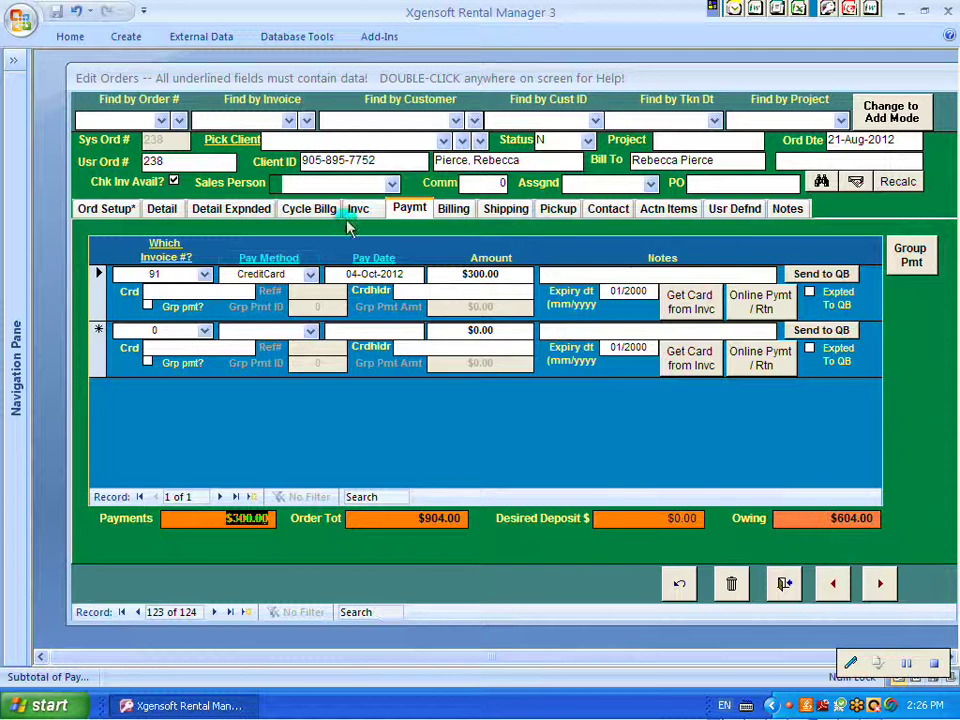
# Preview the order's rental contract full size to check the total paid and balance, and close the preview
pyautogui.click(162, 210)
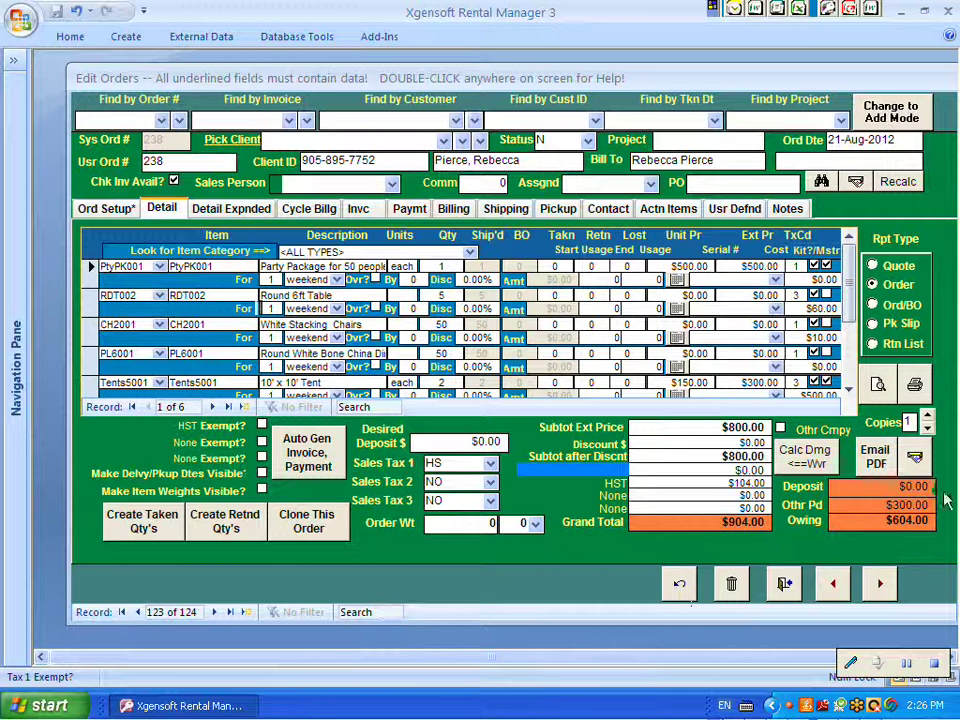
pyautogui.click(878, 388)
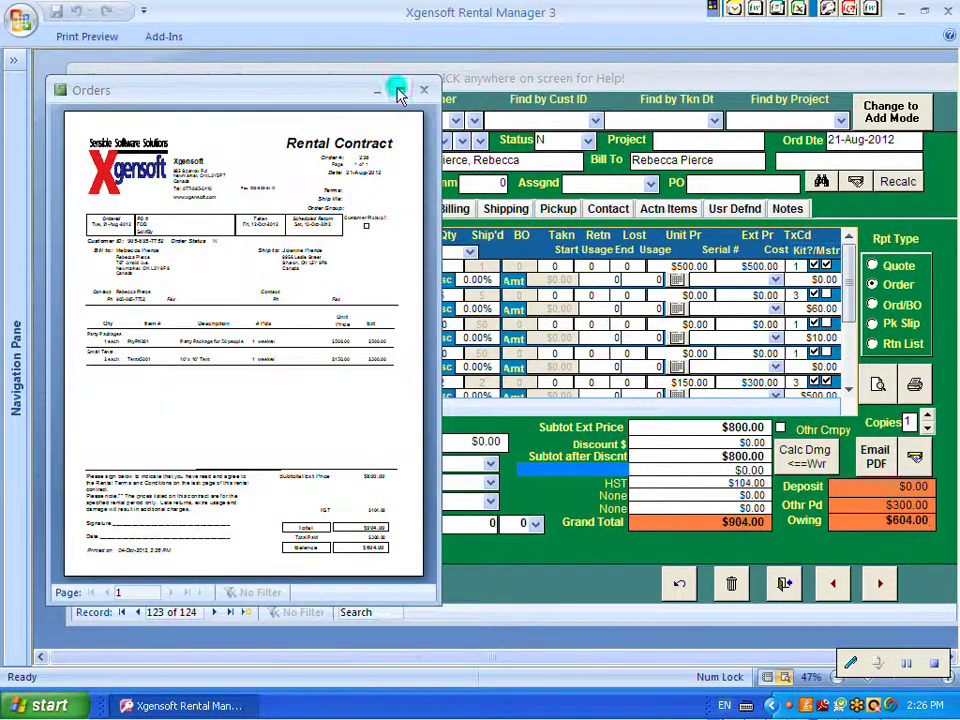
pyautogui.click(400, 90)
pyautogui.click(508, 152)
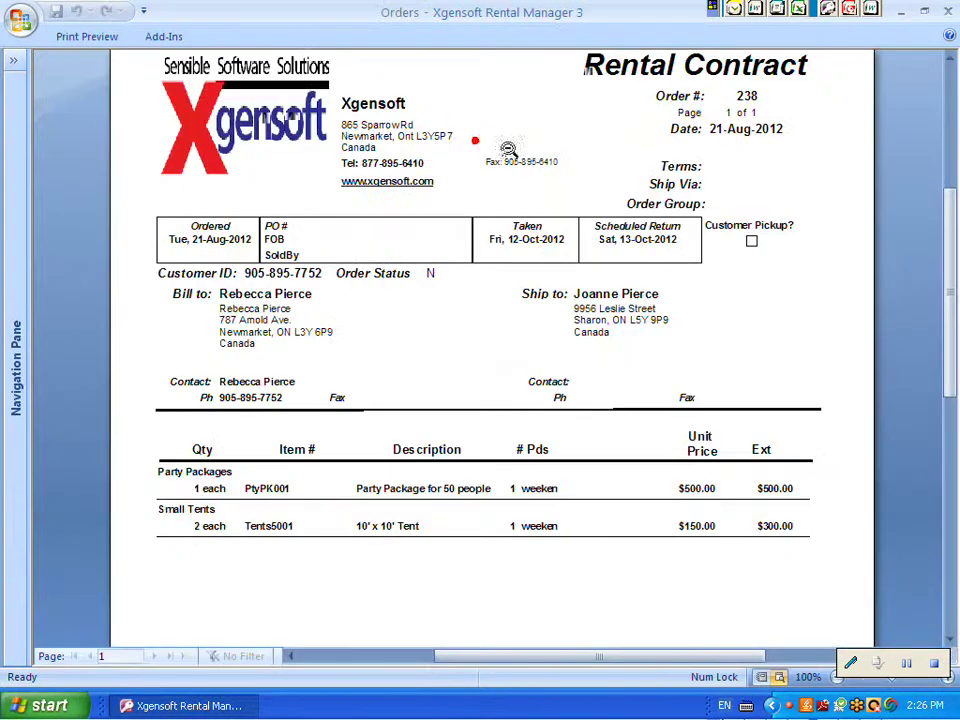
pyautogui.moveTo(948, 236); pyautogui.dragTo(952, 370)
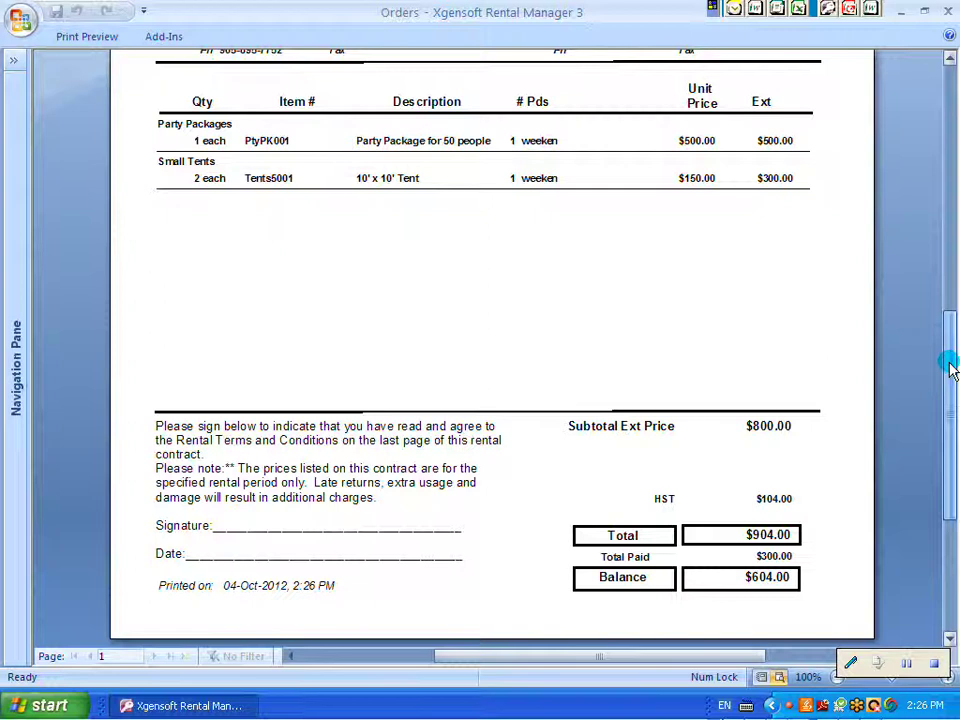
pyautogui.moveTo(952, 370); pyautogui.dragTo(947, 242)
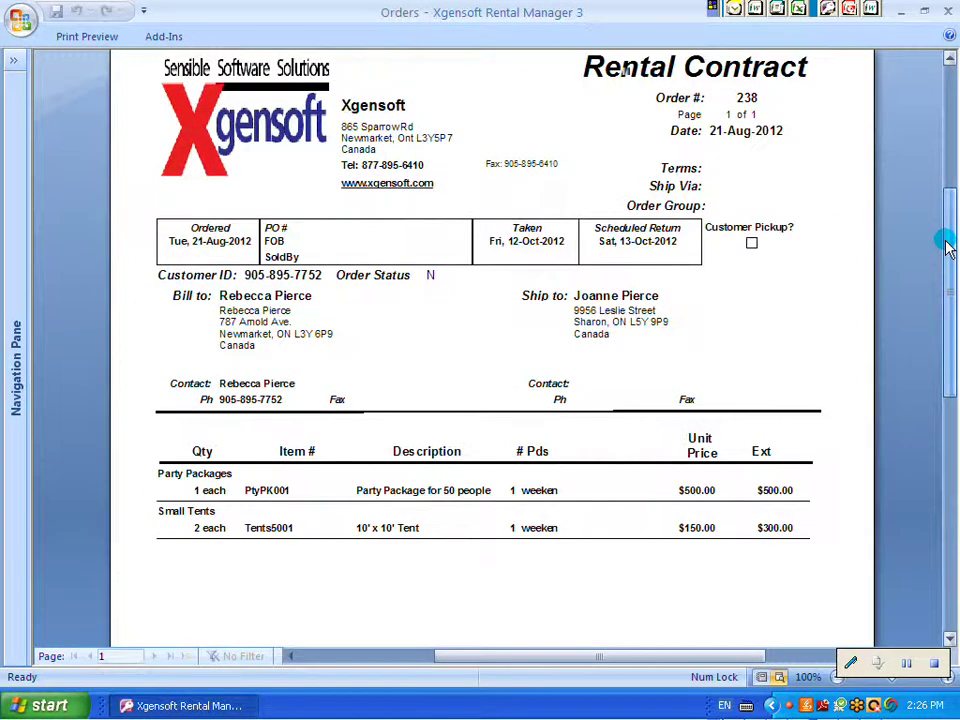
pyautogui.click(82, 36)
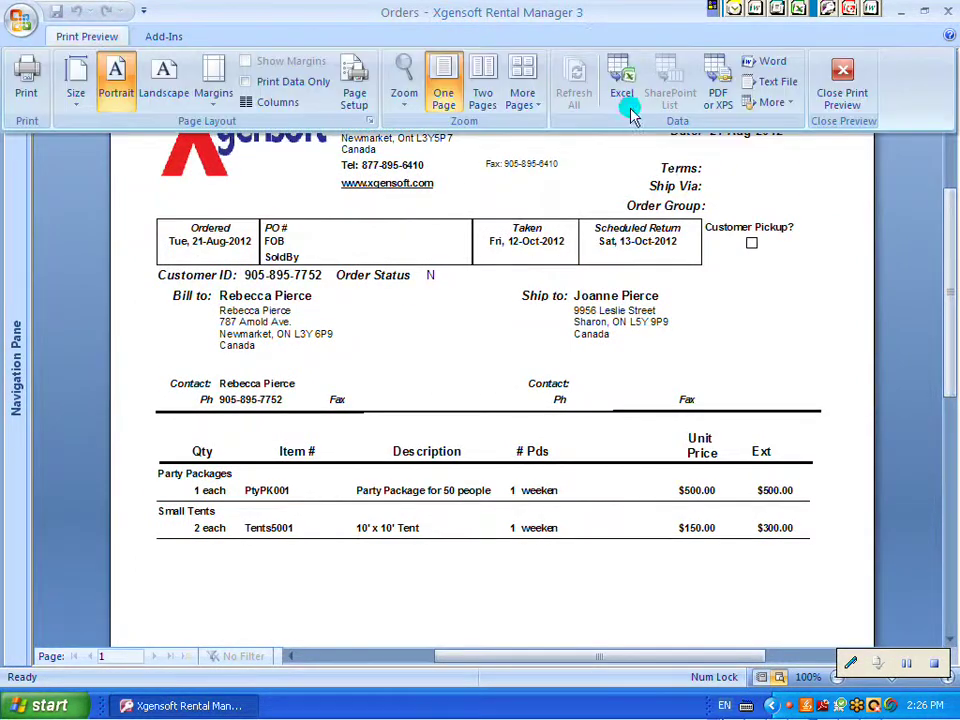
pyautogui.click(838, 100)
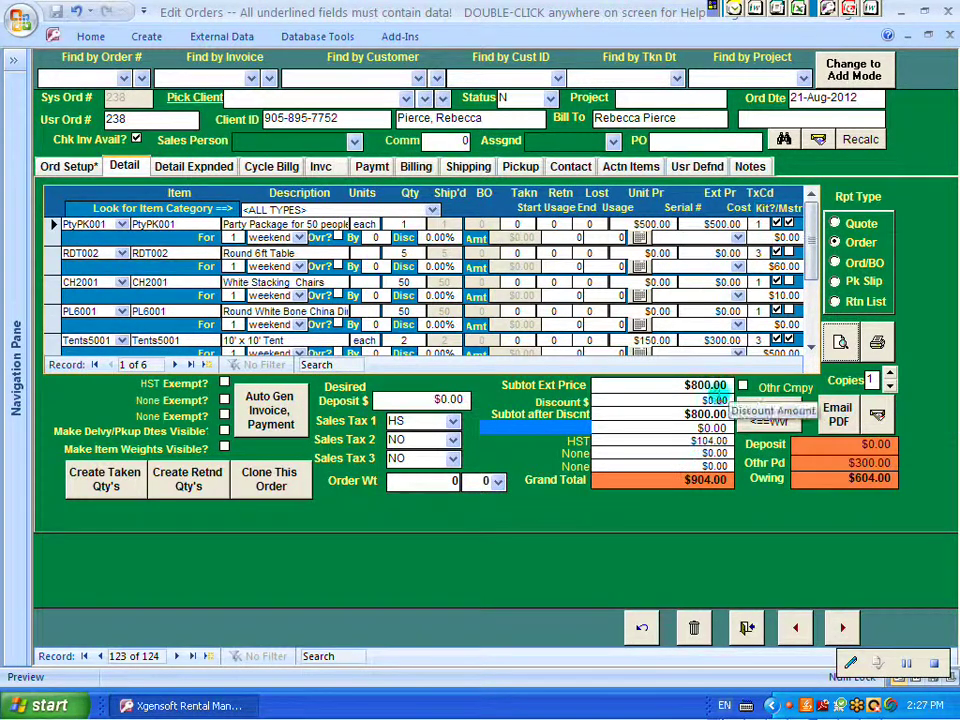
# Start a second payment against the order's existing invoice with Cheque as the pay method
pyautogui.click(372, 170)
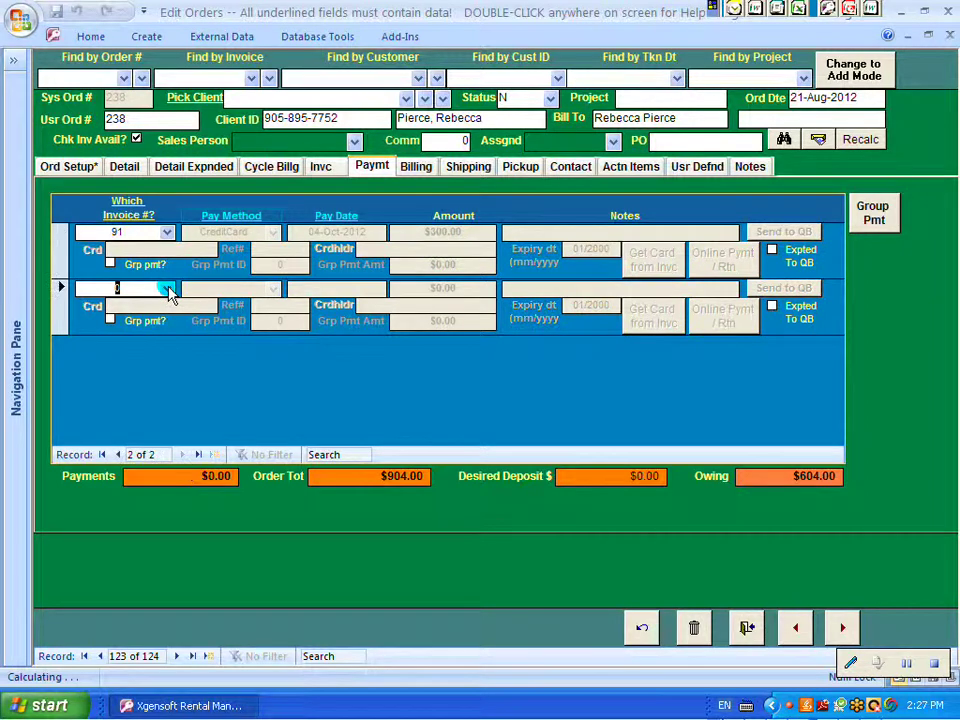
pyautogui.click(167, 291)
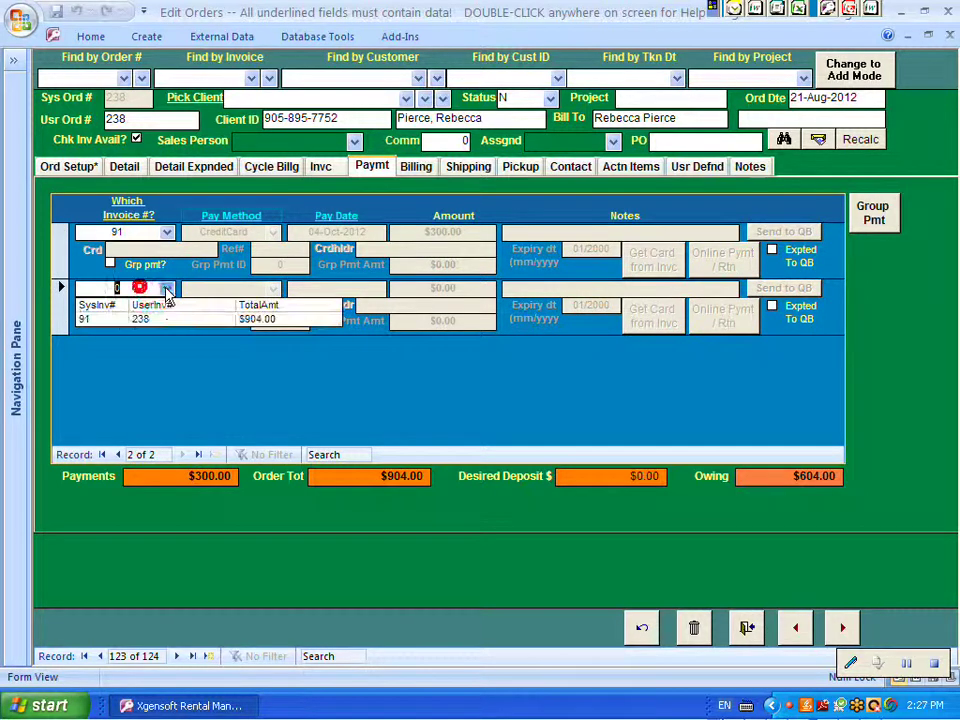
pyautogui.click(150, 320)
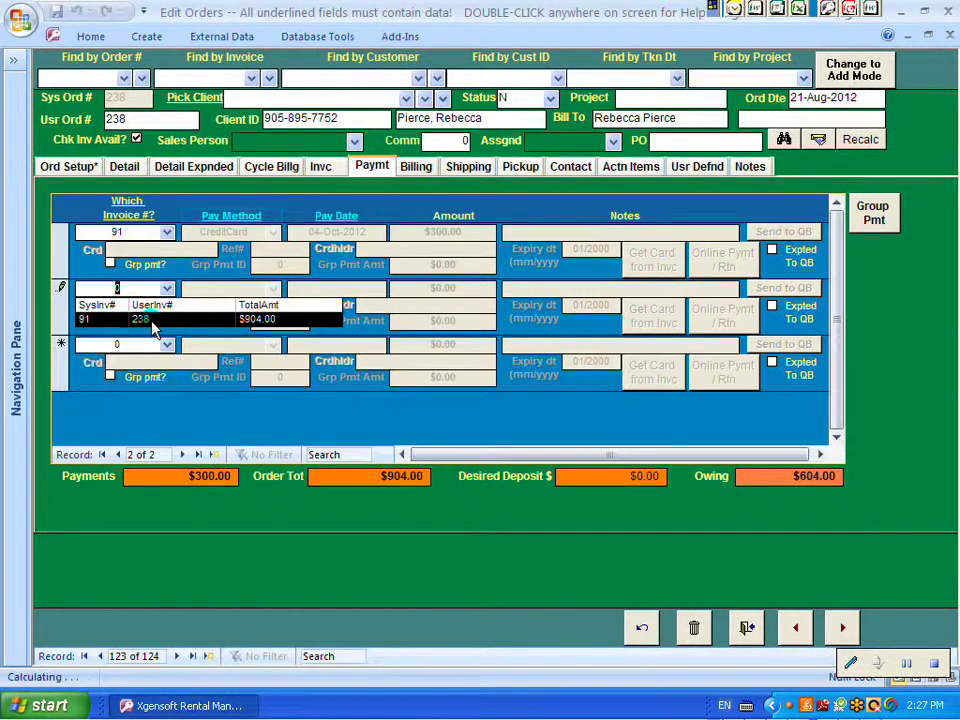
pyautogui.click(272, 290)
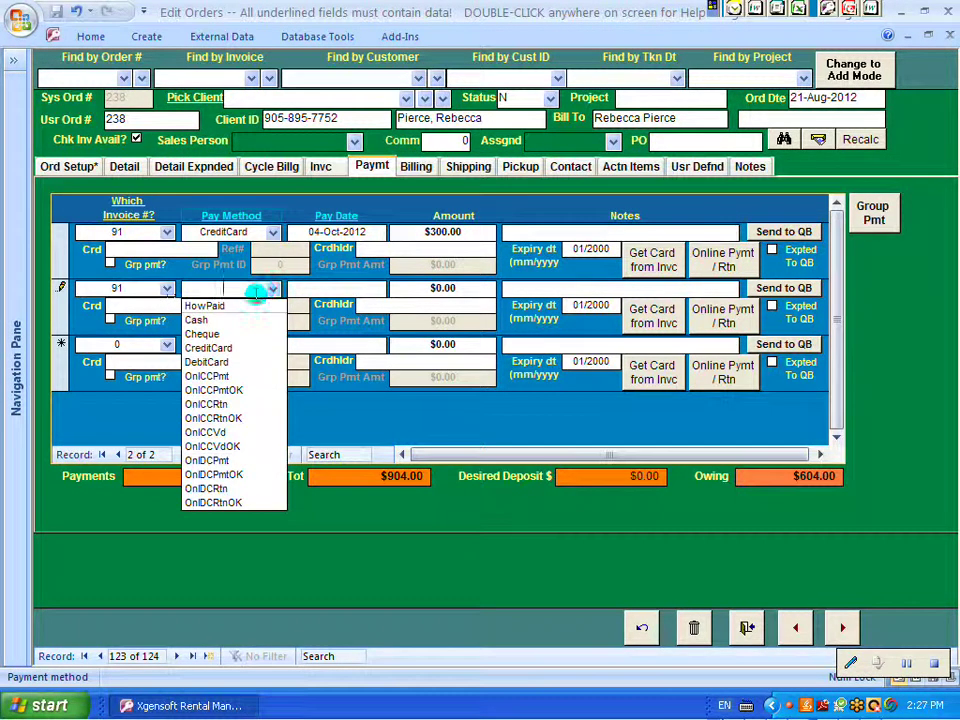
pyautogui.click(216, 333)
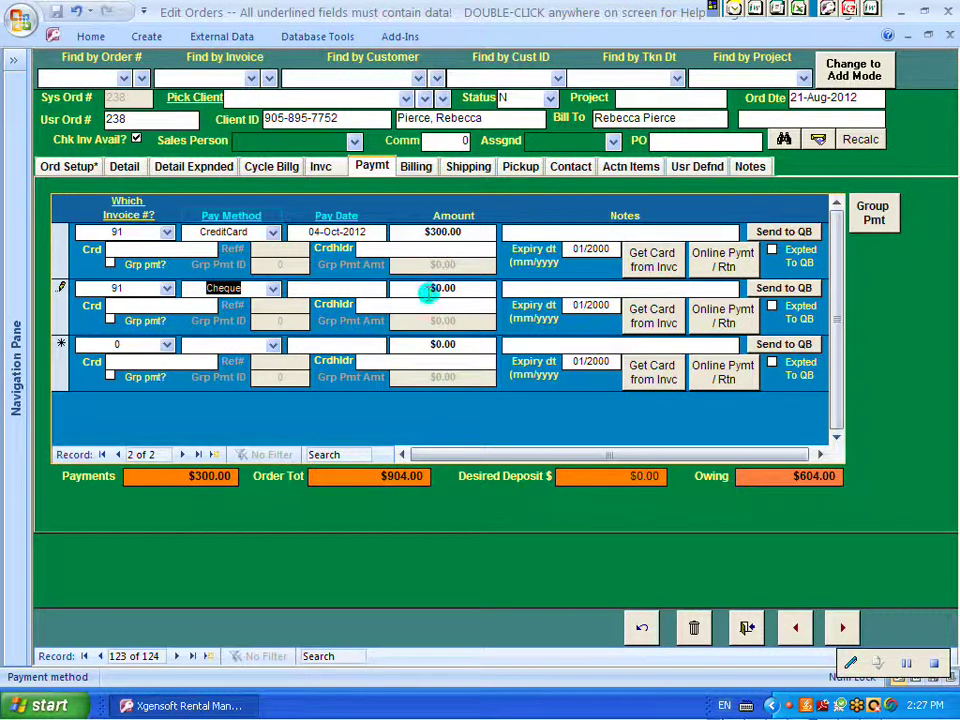
# Set the cheque payment's pay date to 11-Dec-2012 using the calendar
pyautogui.click(377, 290)
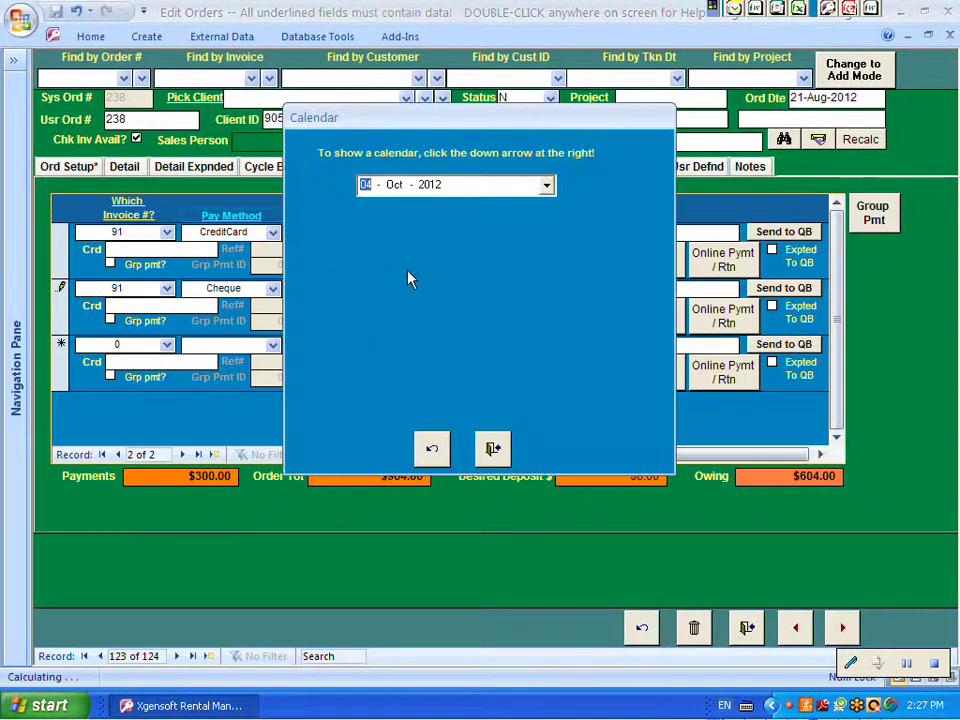
pyautogui.click(547, 188)
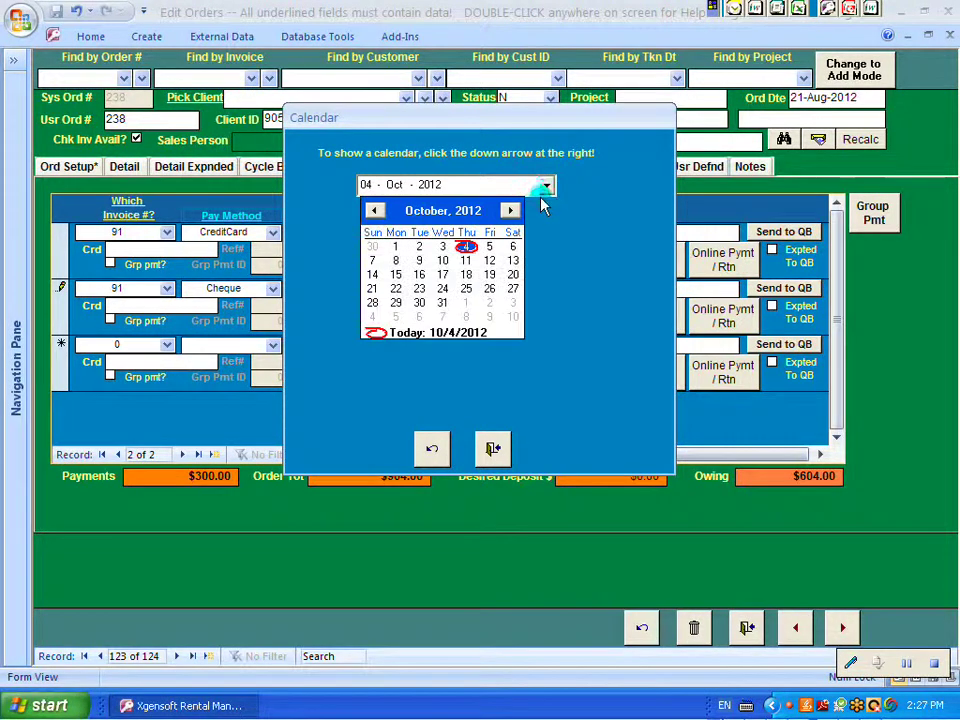
pyautogui.click(509, 212)
pyautogui.click(509, 212)
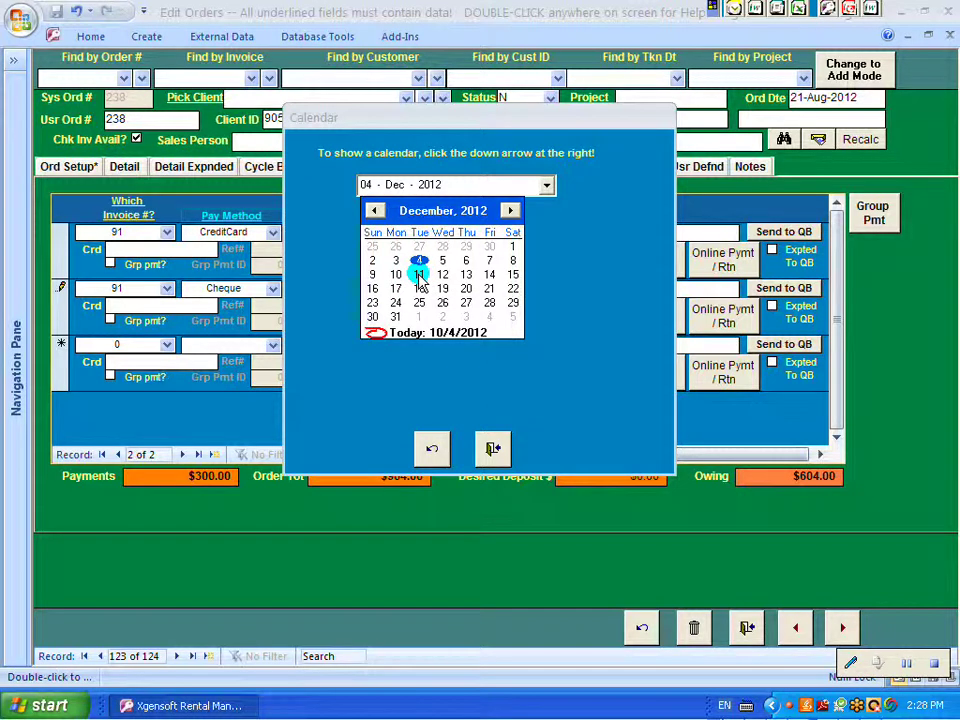
pyautogui.click(419, 274)
pyautogui.click(492, 448)
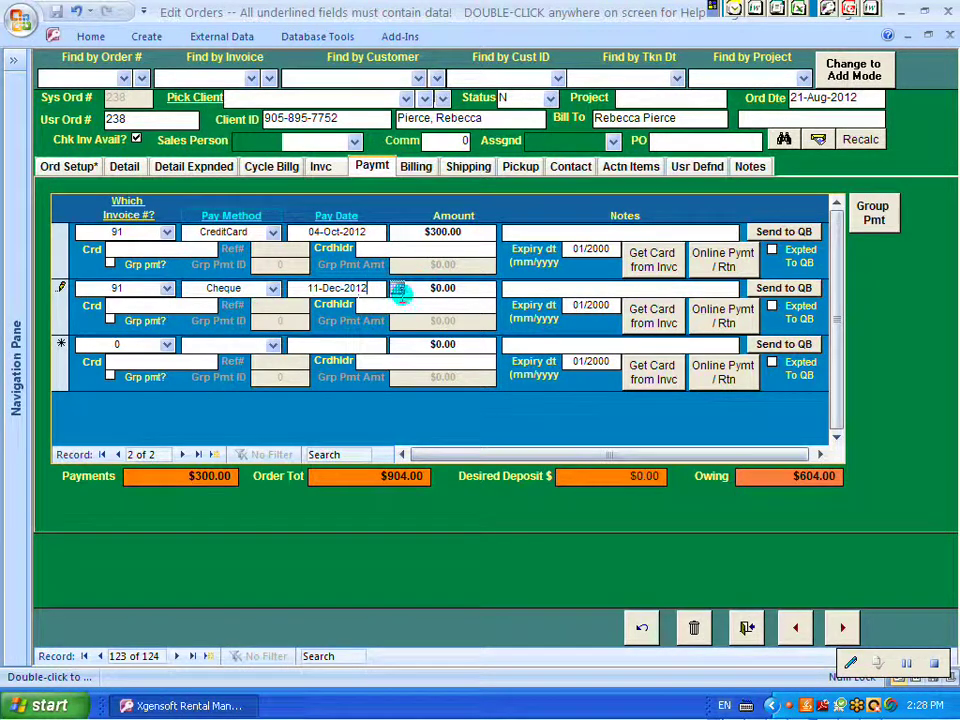
# Set the cheque payment's amount to $300.00 and commit the payment record
pyautogui.click(411, 288)
pyautogui.click(437, 289)
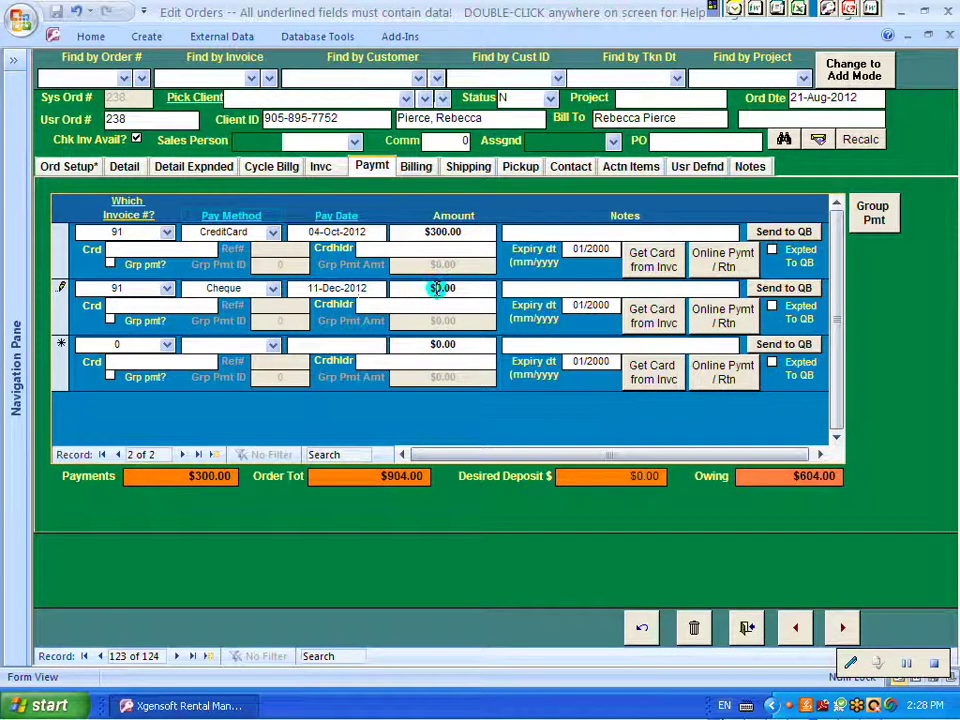
pyautogui.write('30')
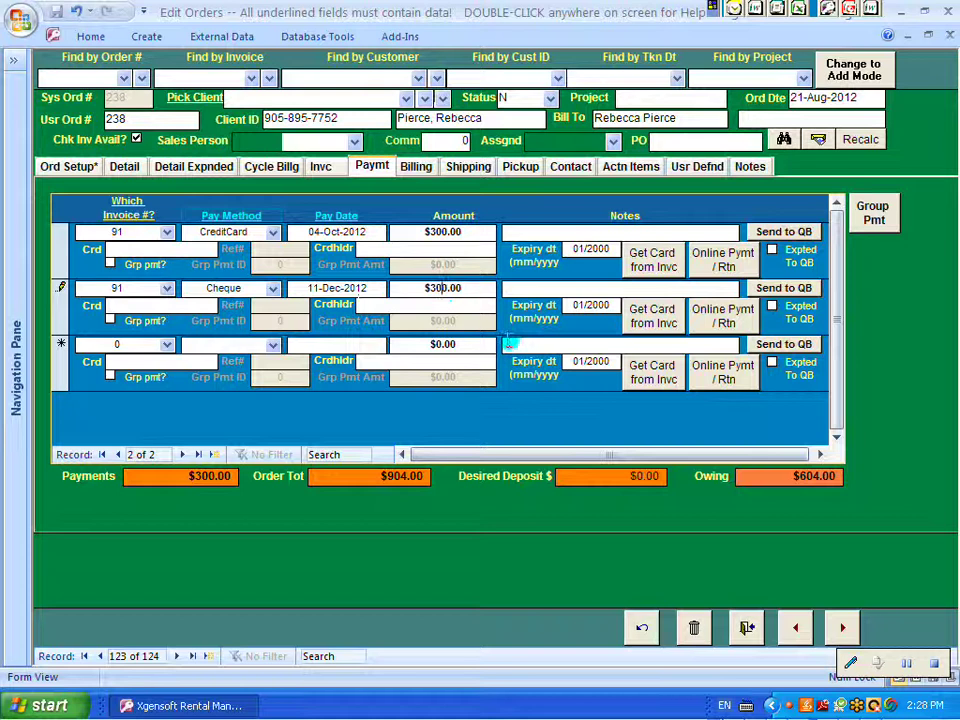
pyautogui.click(155, 478)
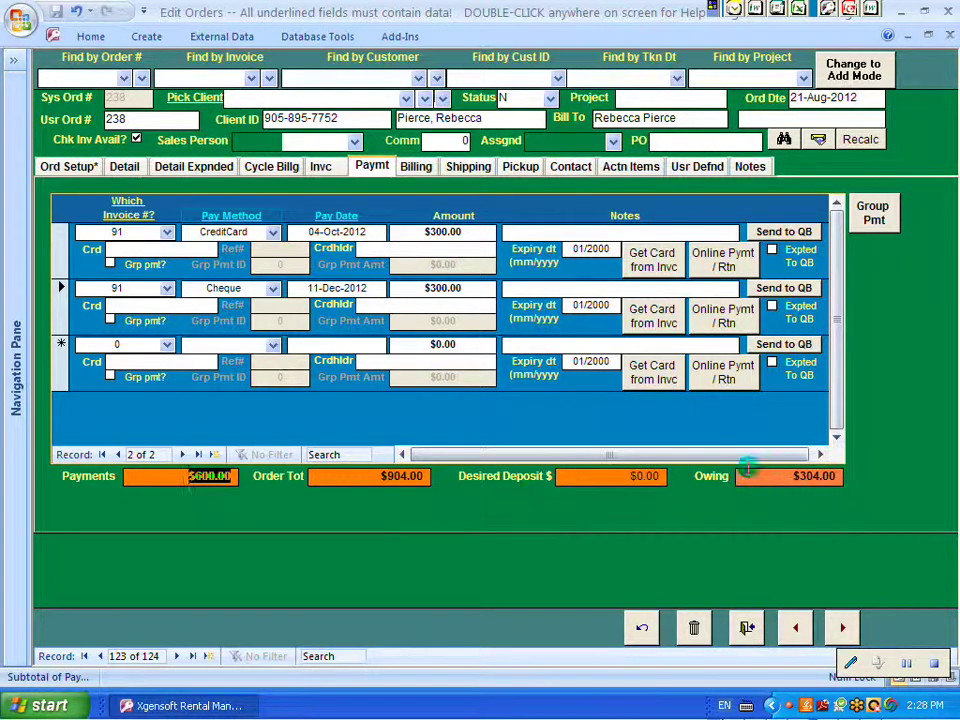
# Check the paid and owing amounts in the order's details and setup, and review its invoice summary
pyautogui.click(125, 172)
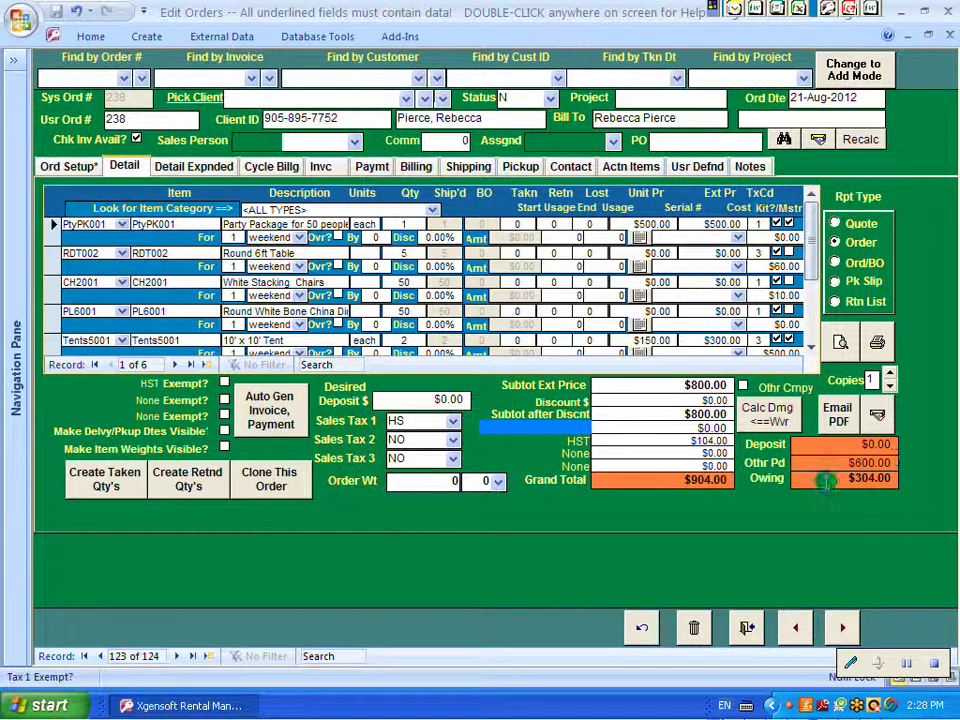
pyautogui.click(69, 167)
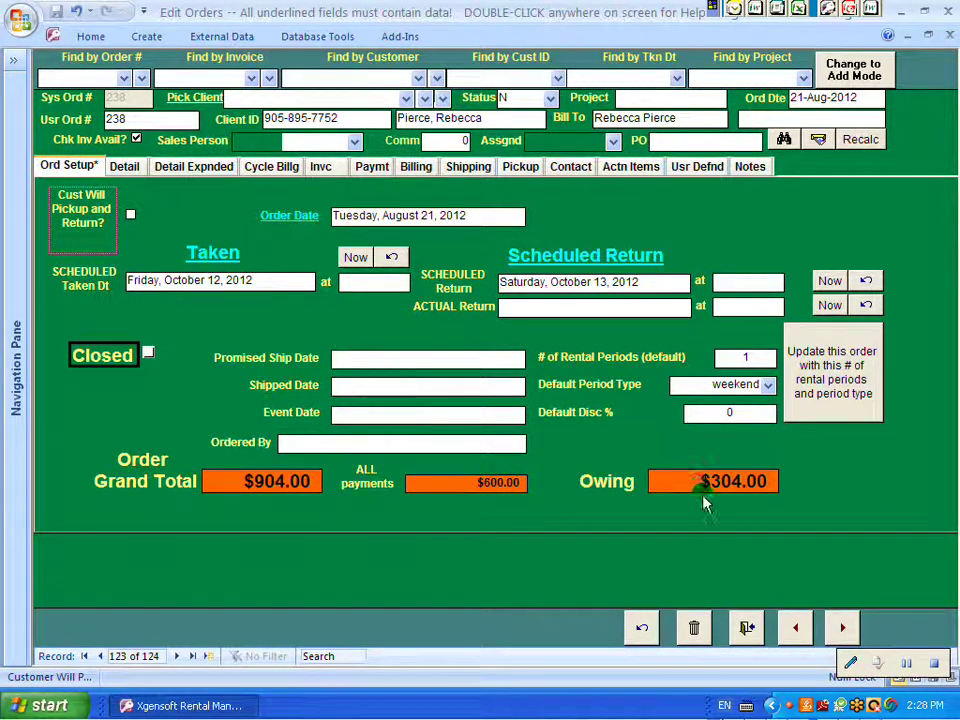
pyautogui.click(124, 167)
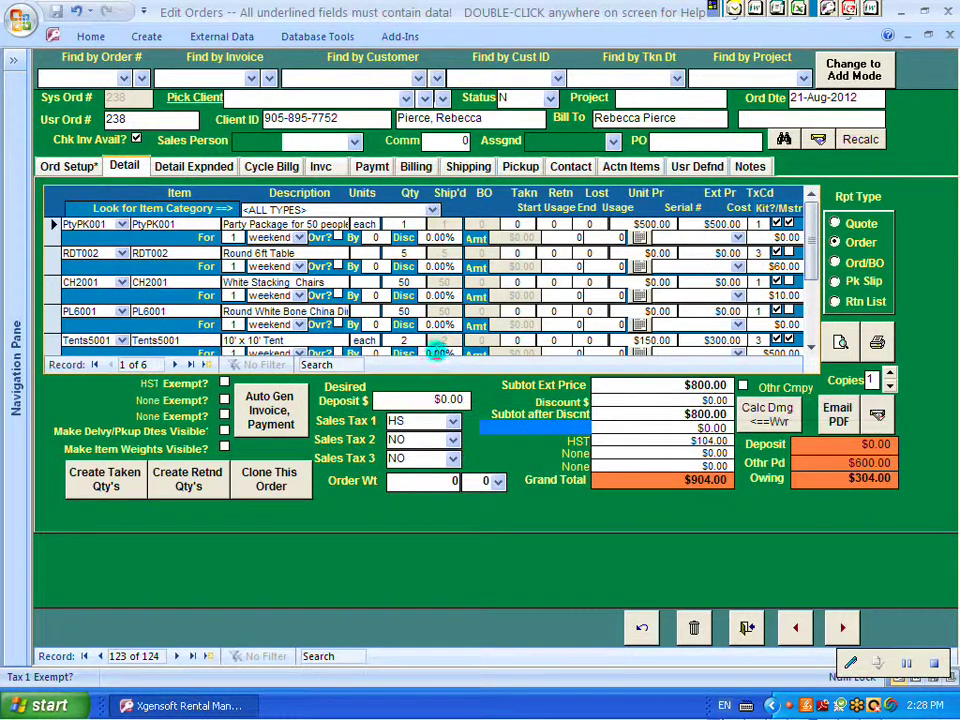
pyautogui.click(318, 169)
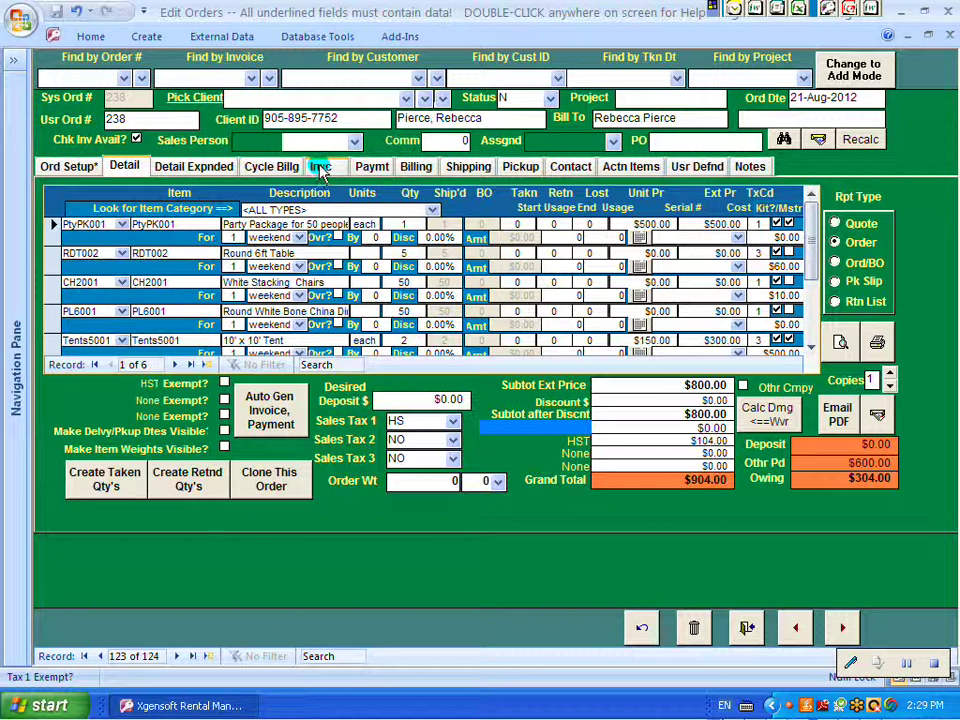
pyautogui.click(321, 175)
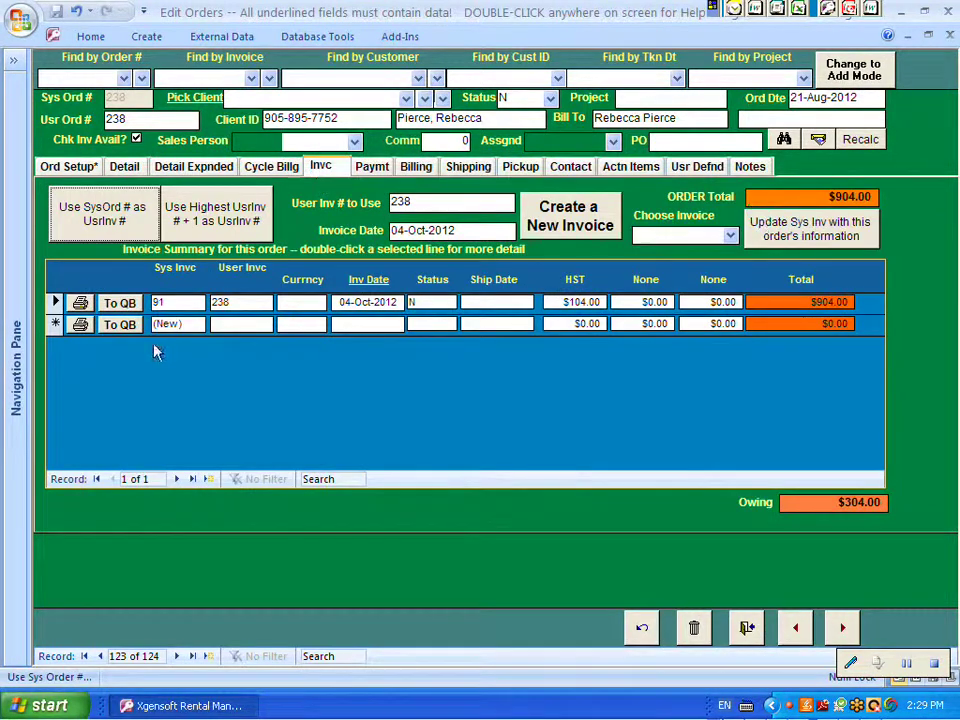
pyautogui.click(81, 306)
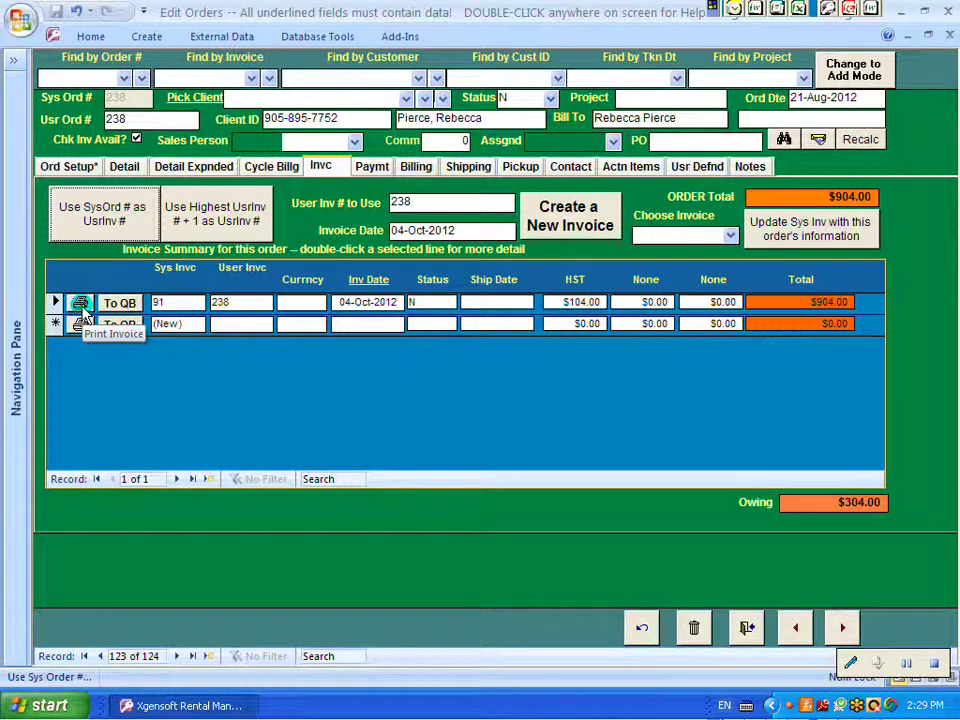
# Find and open the newest order, dated 10/4/2012 with a $565.00 total, and show its item details
pyautogui.click(80, 168)
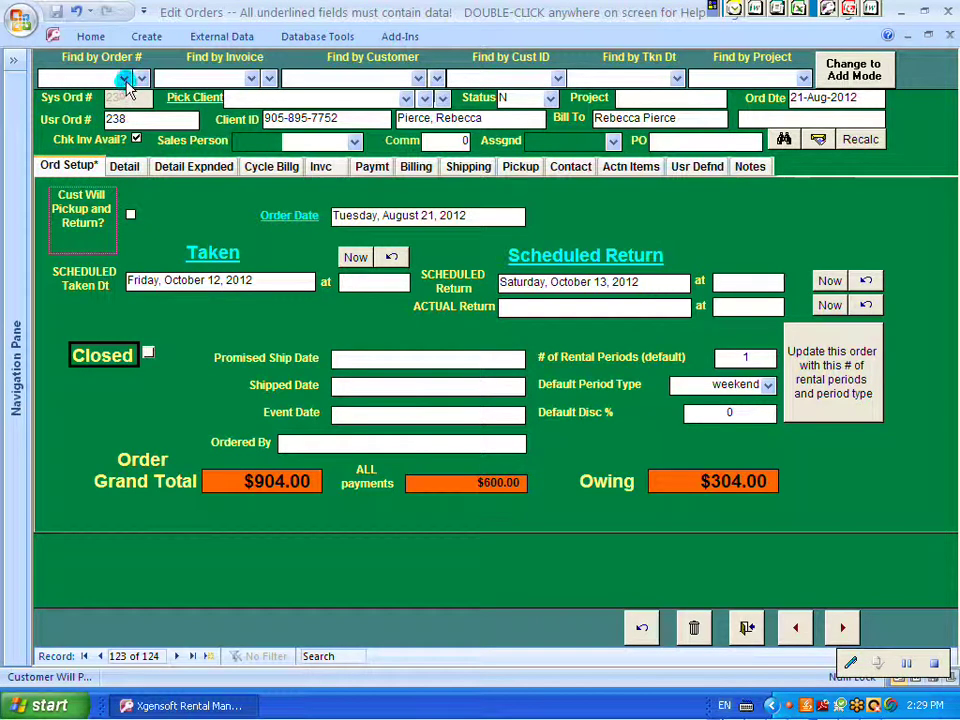
pyautogui.click(125, 78)
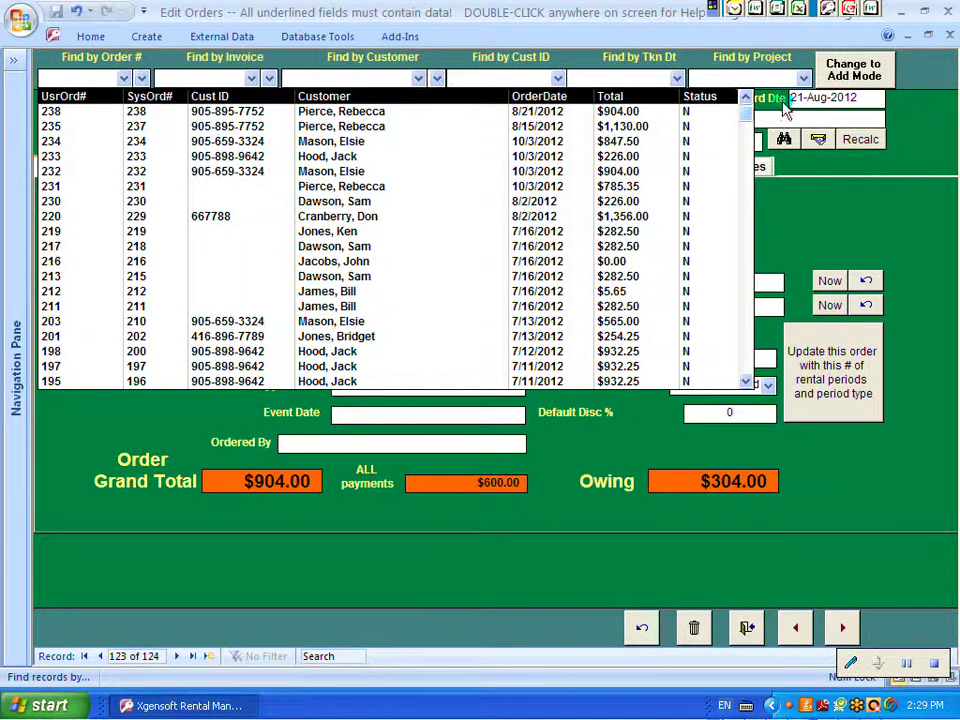
pyautogui.click(745, 98)
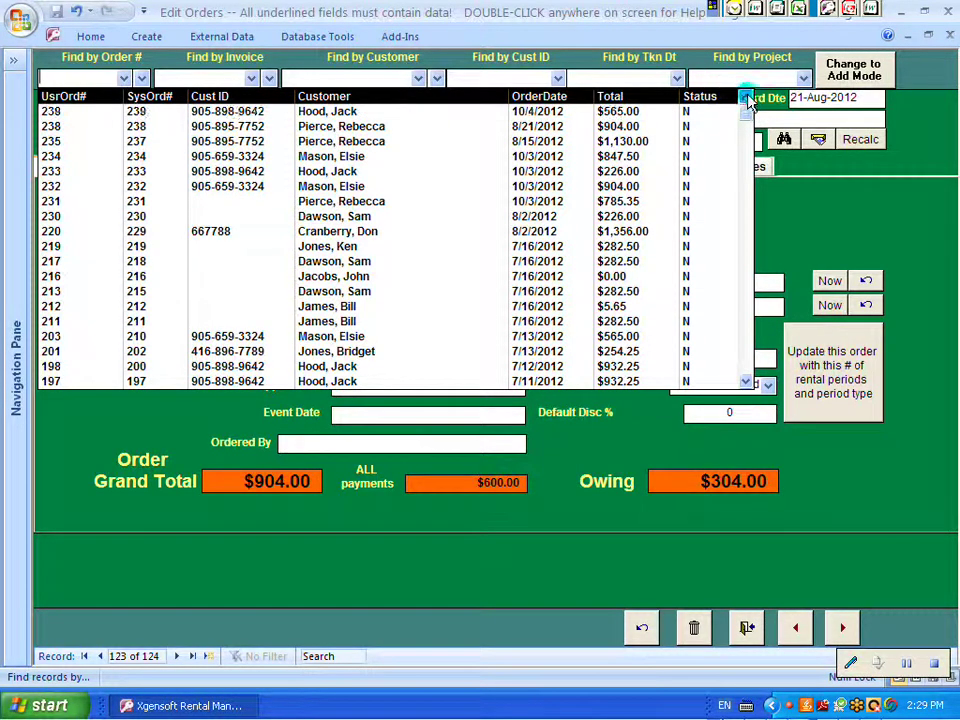
pyautogui.click(320, 112)
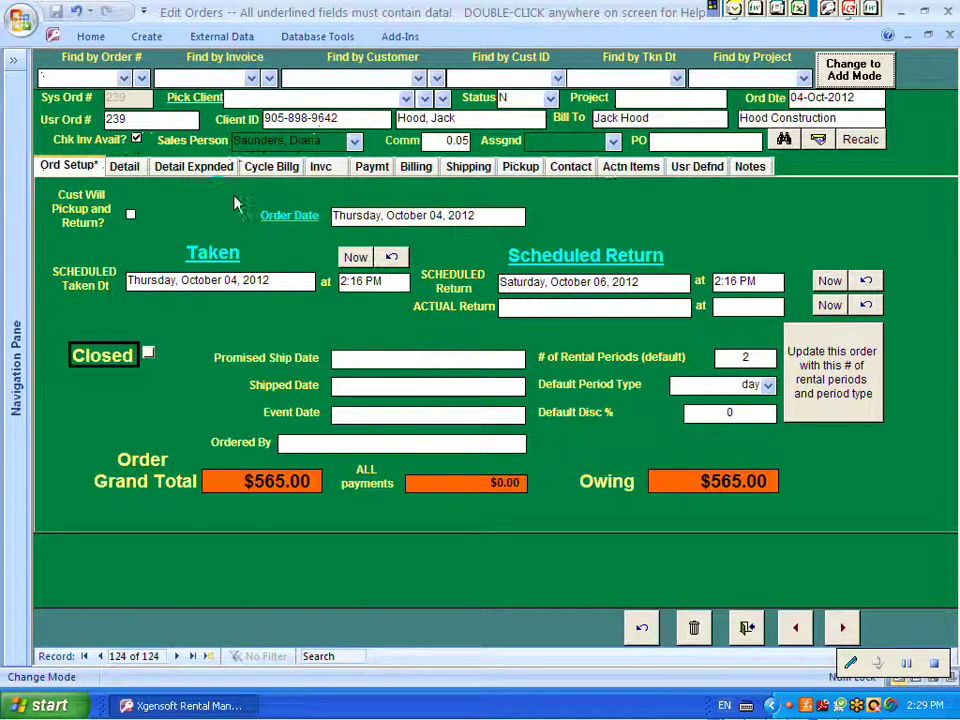
pyautogui.click(134, 169)
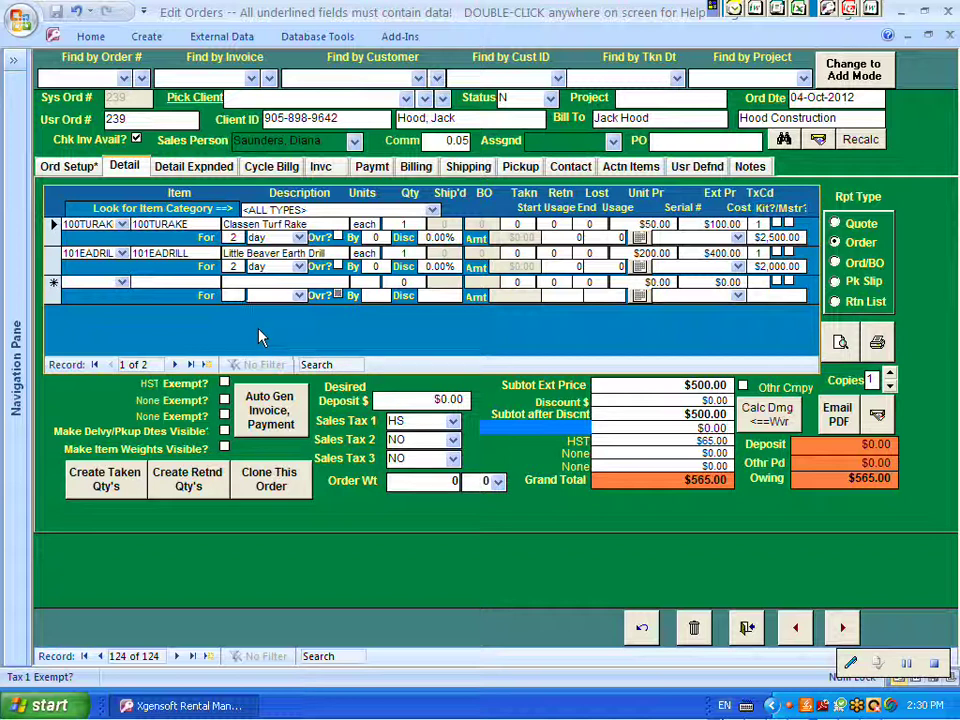
# Auto-generate the order's invoice and $565.00 payment dated 04-Oct-2012, choose DebitCard as the pay method, and close the payment form
pyautogui.click(268, 418)
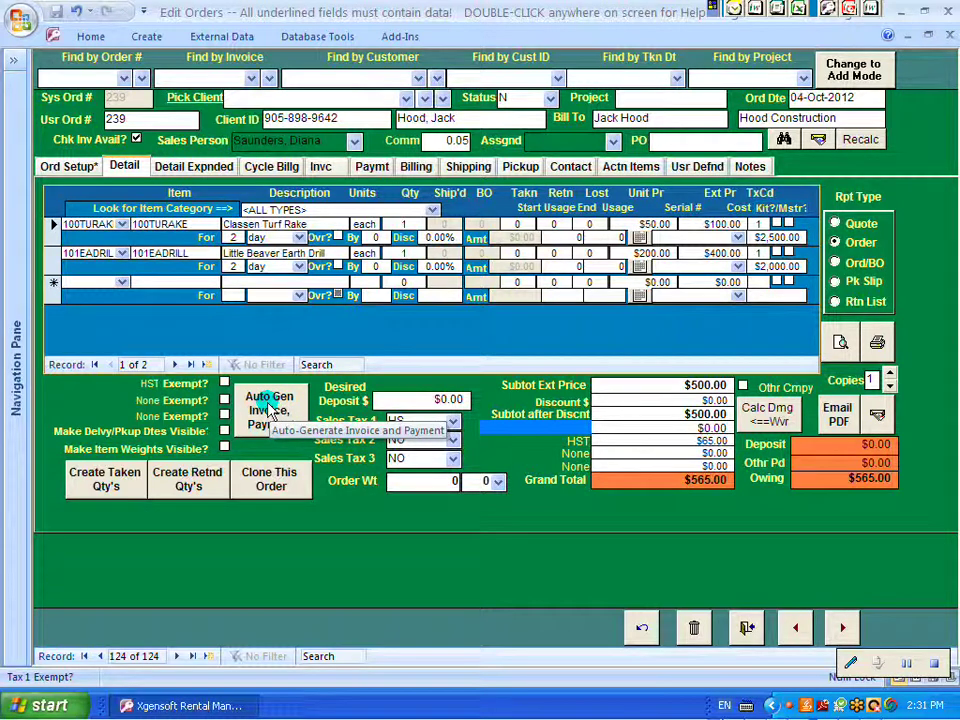
pyautogui.click(268, 410)
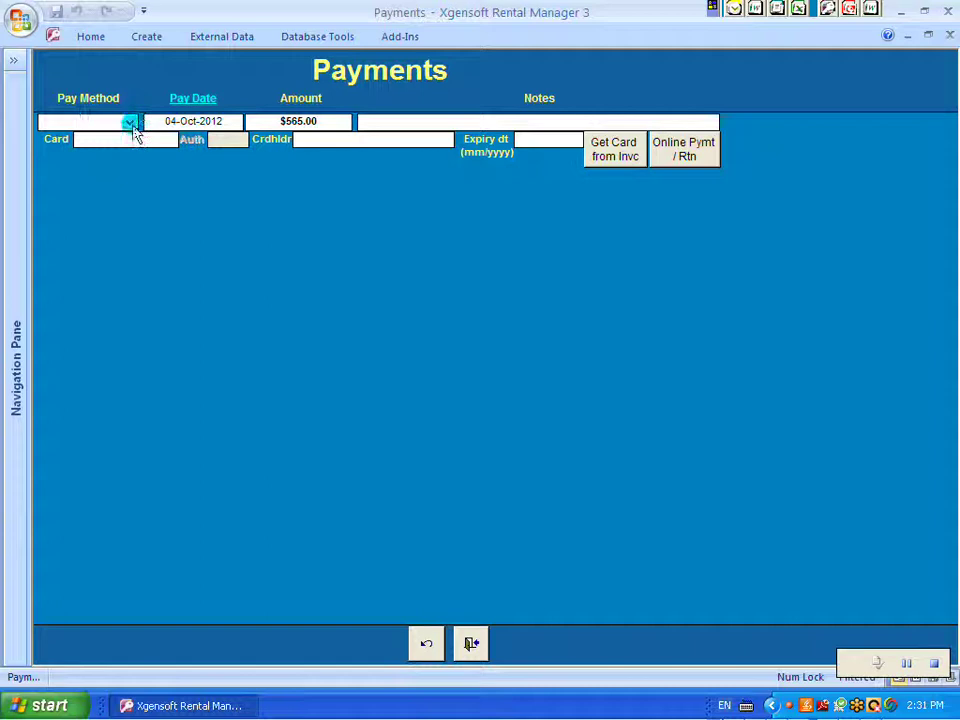
pyautogui.click(130, 124)
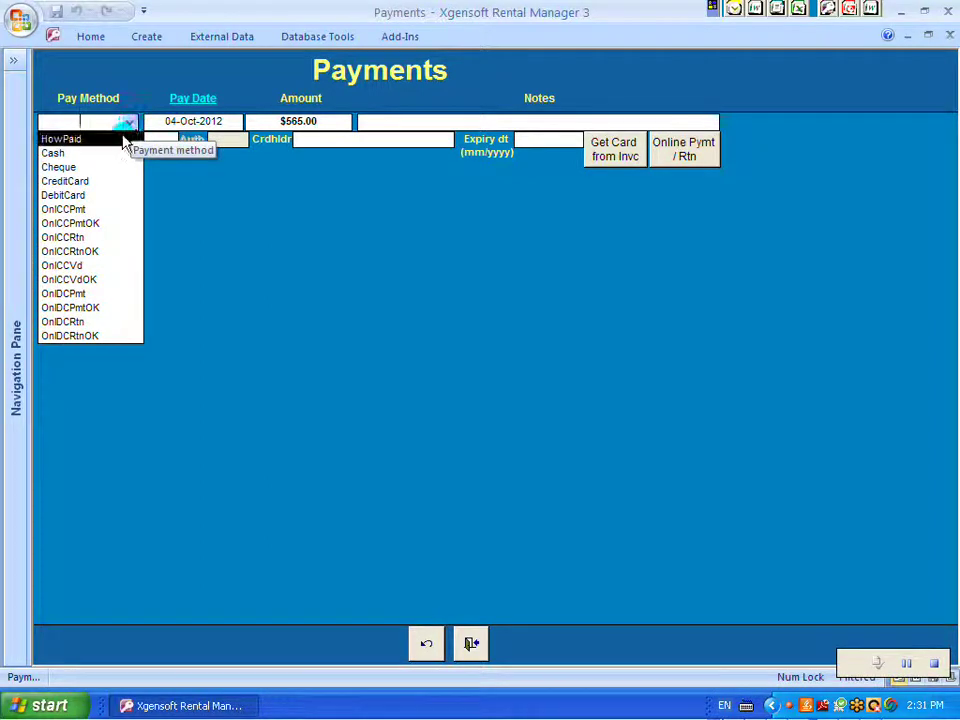
pyautogui.click(80, 198)
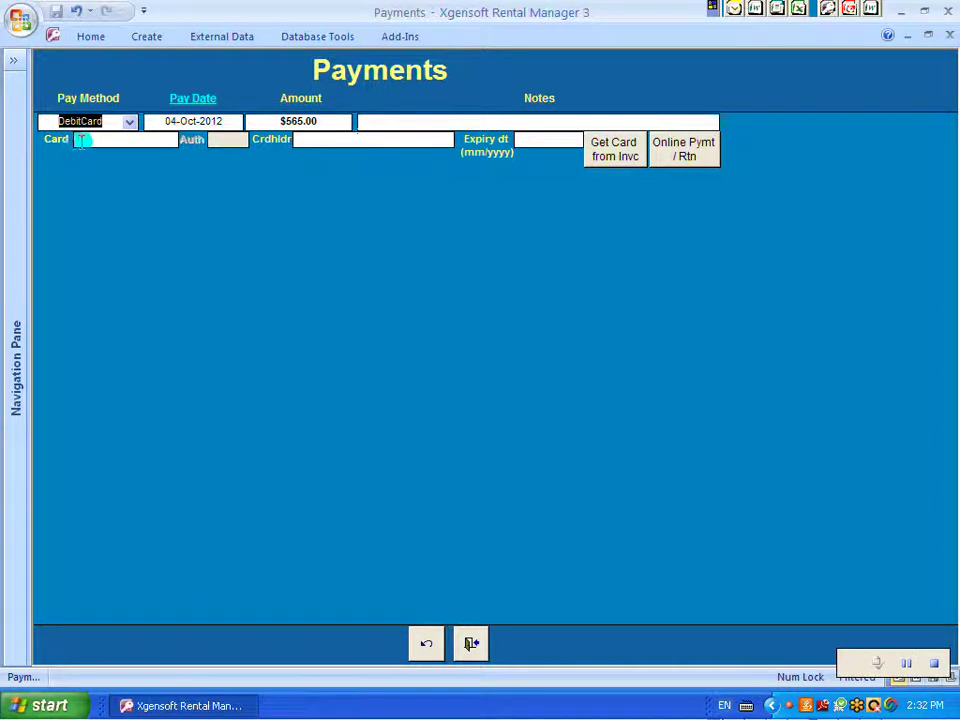
pyautogui.click(325, 141)
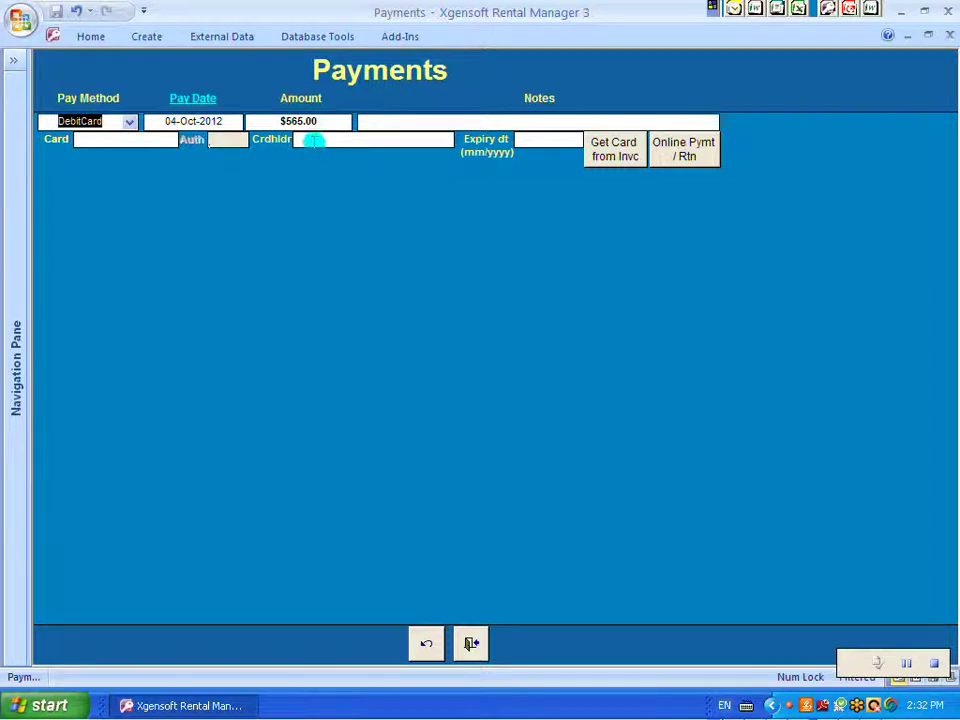
pyautogui.click(78, 141)
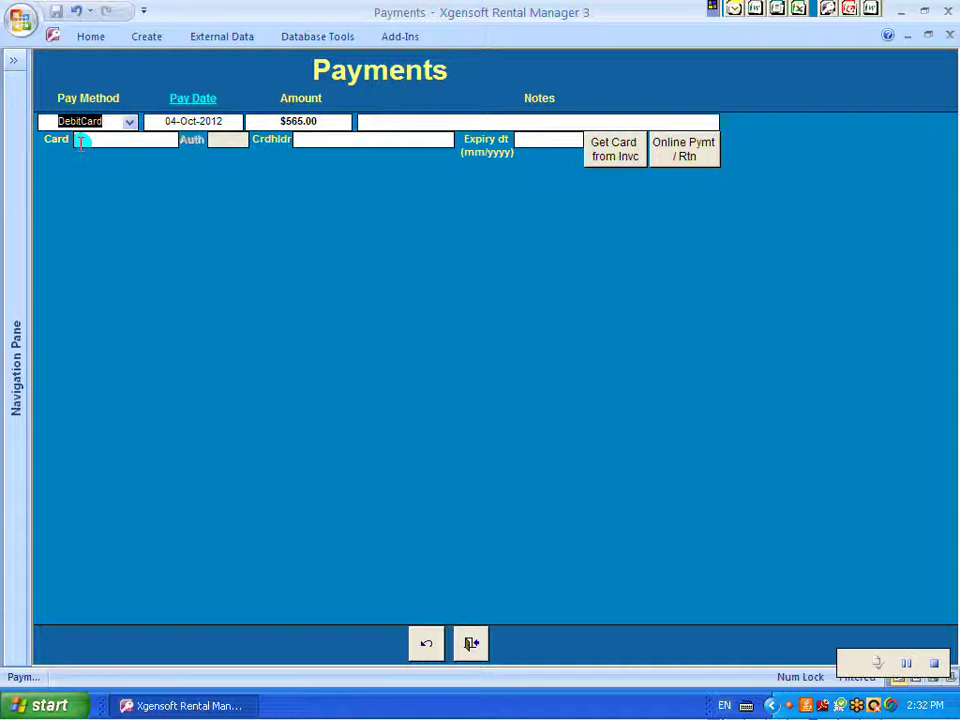
pyautogui.click(80, 142)
pyautogui.click(80, 142)
pyautogui.click(471, 643)
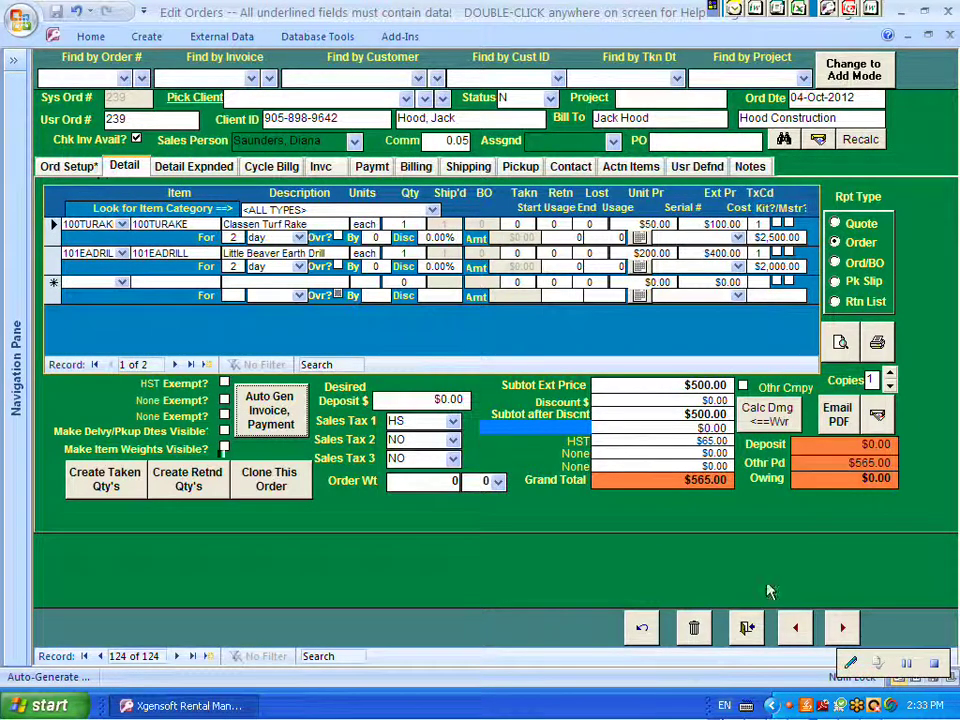
# Review the order's payment total and owing amount in its setup and details, and inspect the auto-generated invoice
pyautogui.click(70, 166)
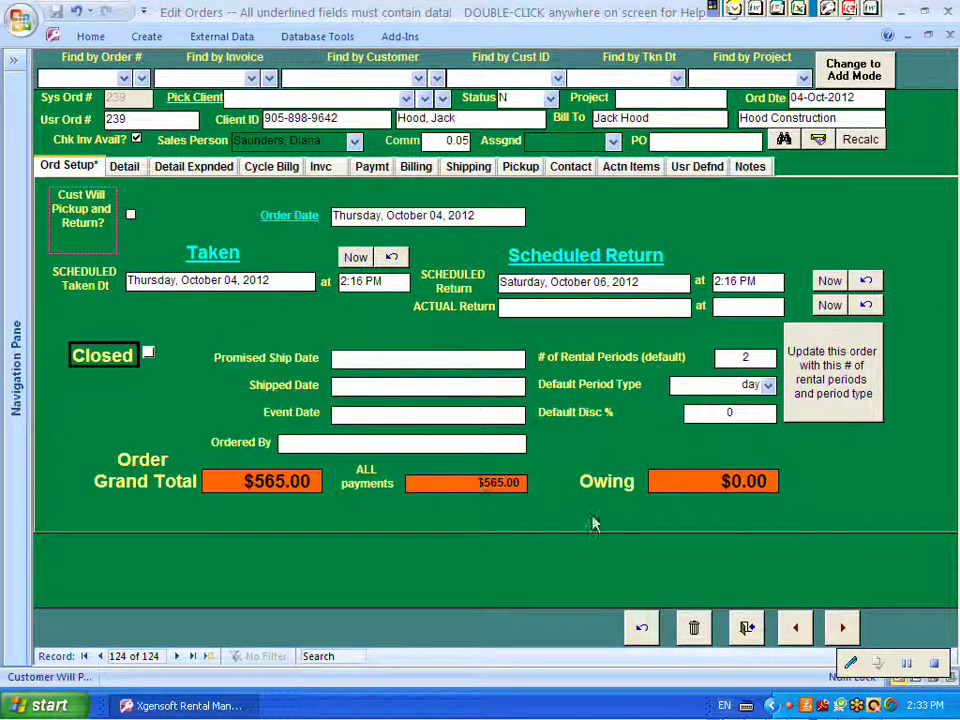
pyautogui.click(124, 166)
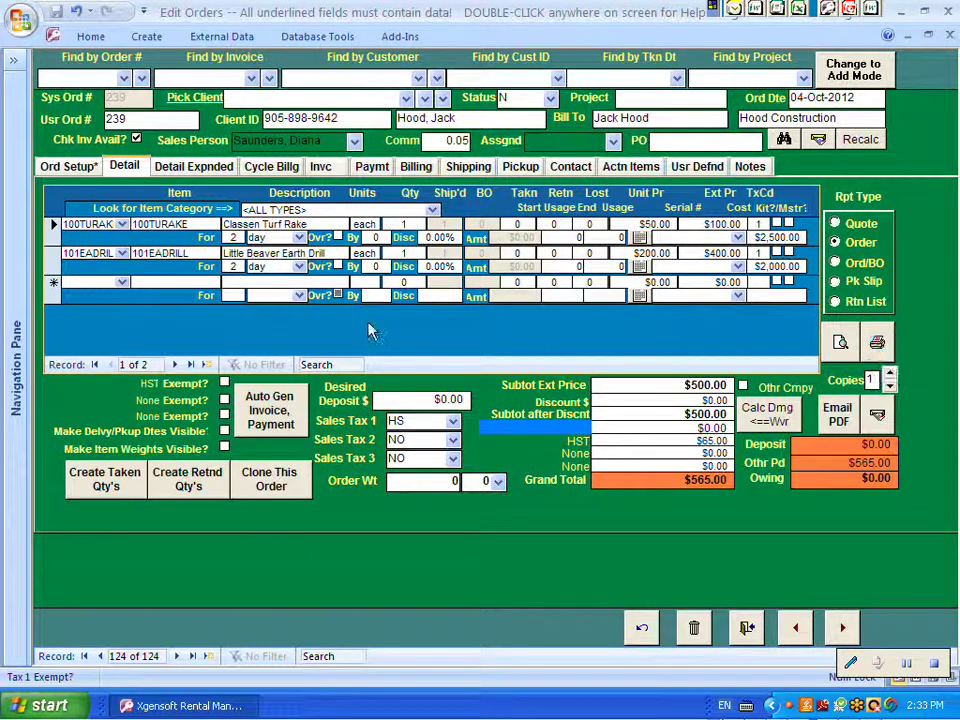
pyautogui.click(338, 167)
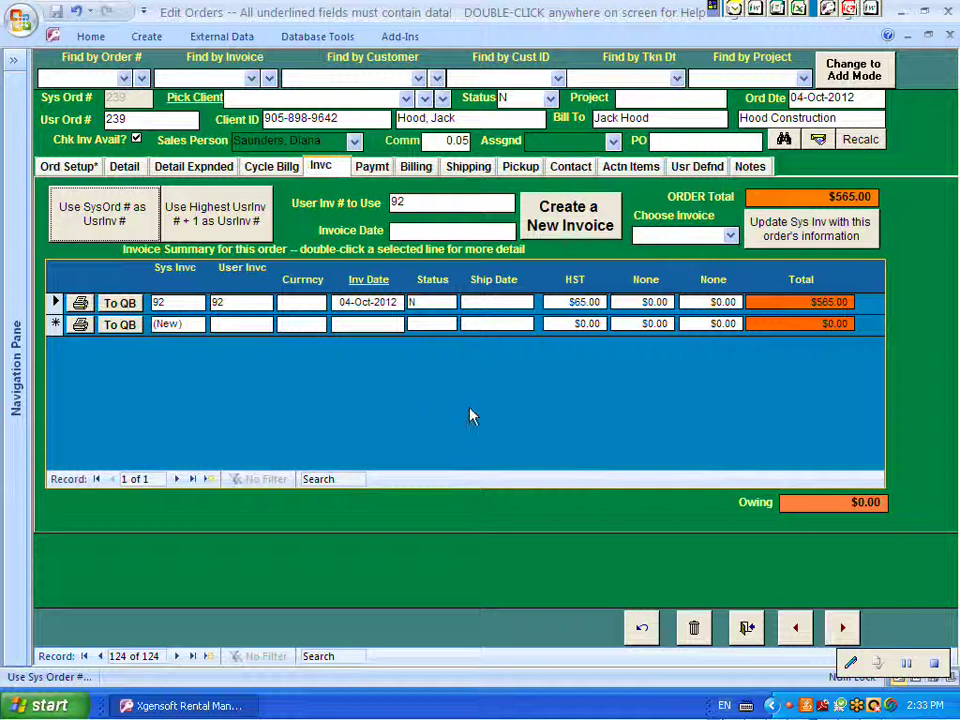
pyautogui.click(310, 303)
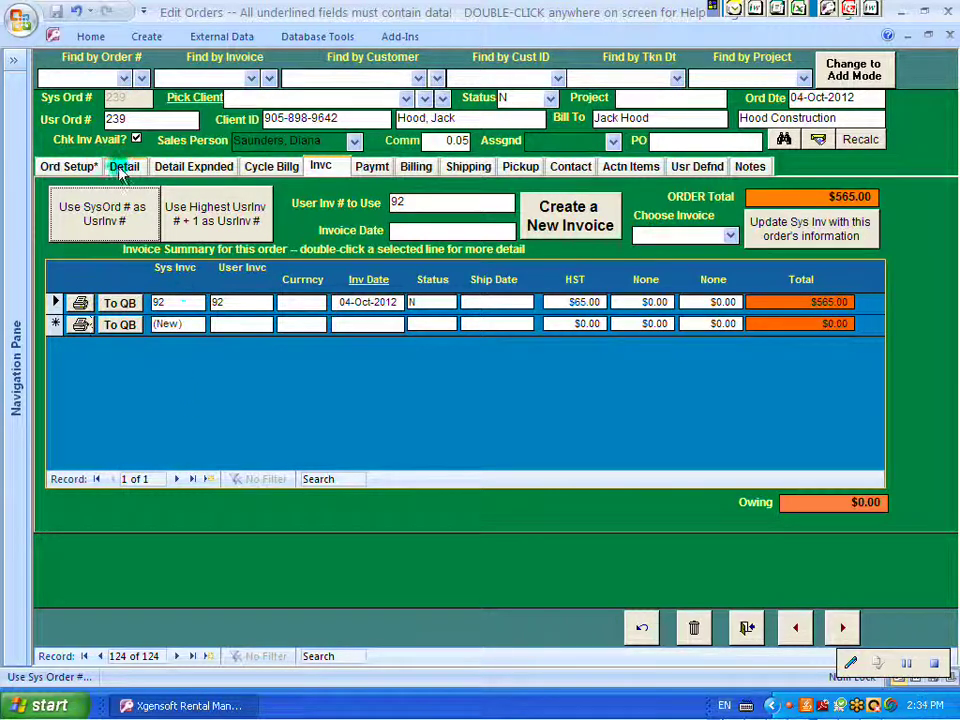
pyautogui.click(70, 167)
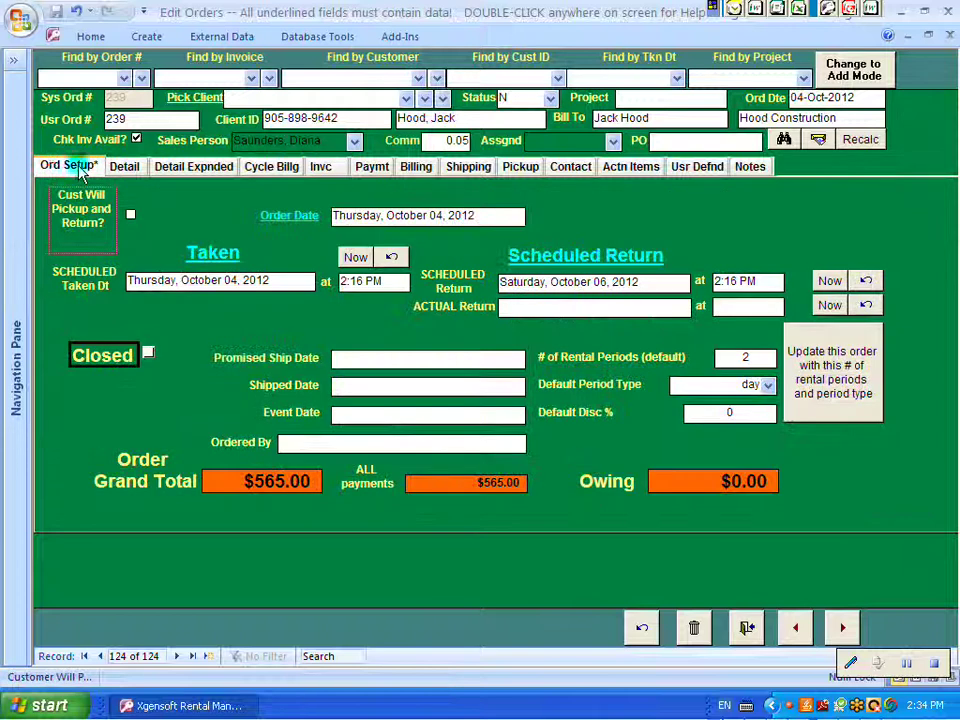